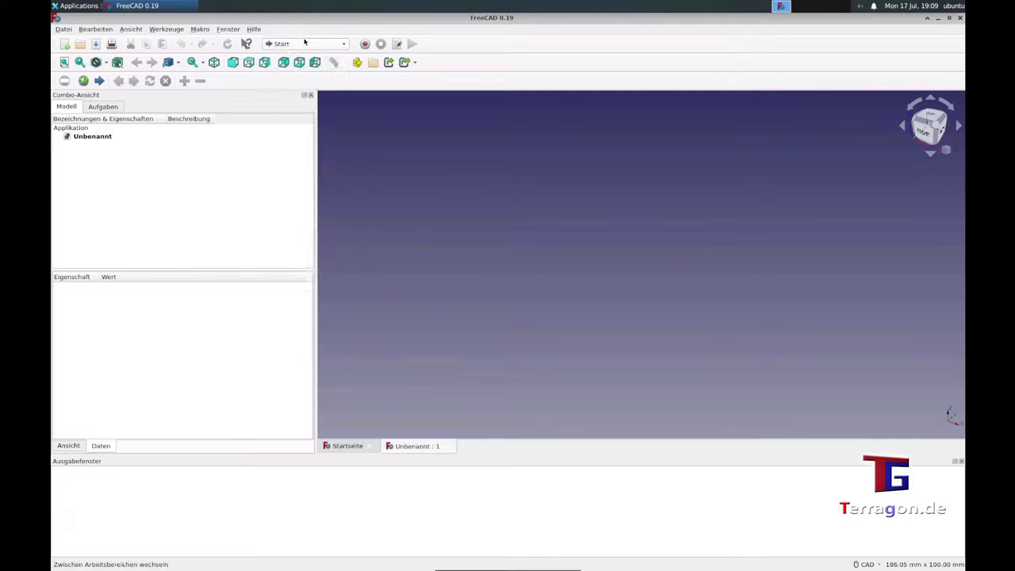
Step: Choose Sketcher from the workbench list in the empty untitled document
{"action": "left_click", "coordinate": [305, 43]}
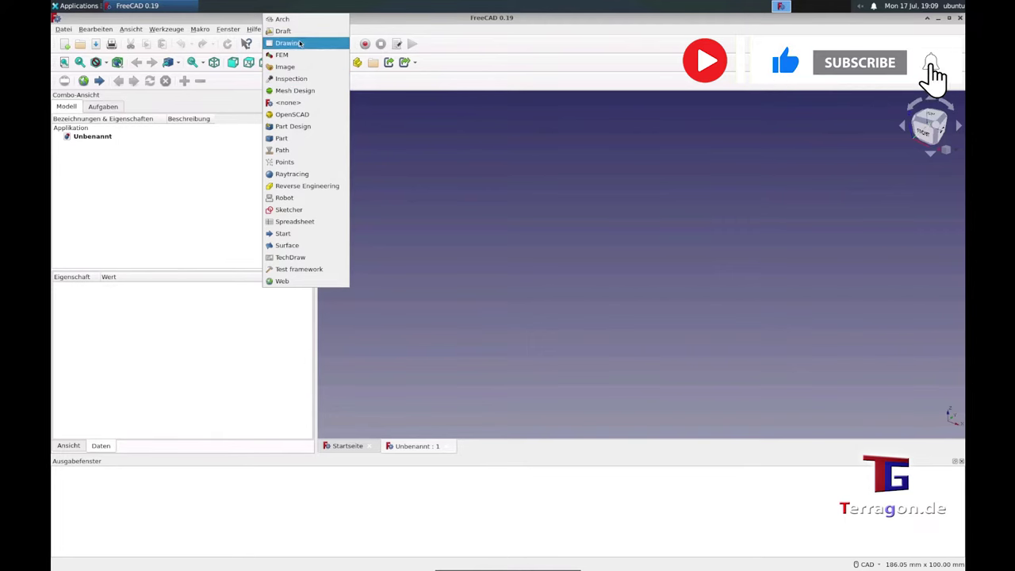
{"action": "left_click", "coordinate": [289, 211]}
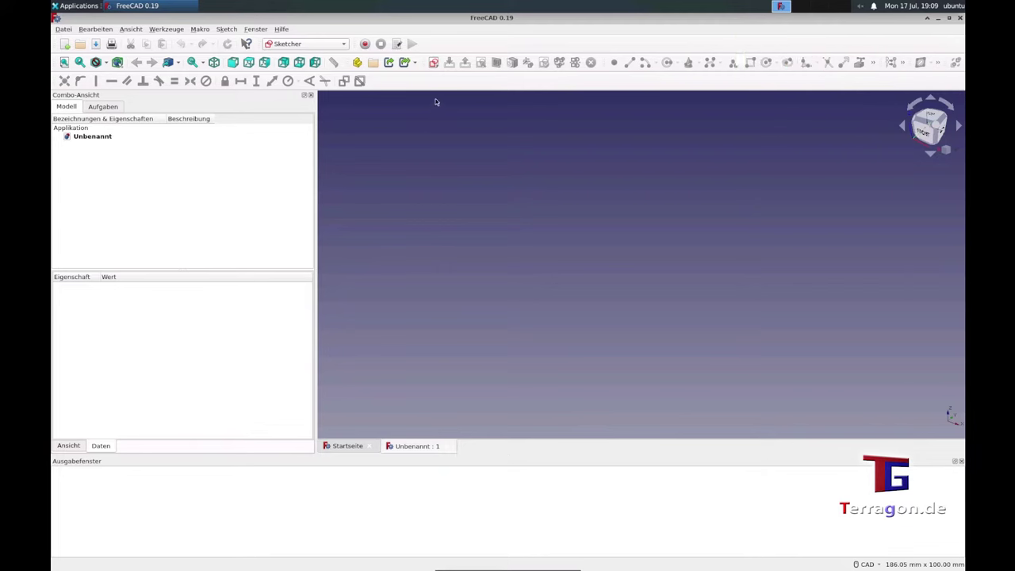
Step: Create a new sketch on the XY plane
{"action": "left_click", "coordinate": [434, 64]}
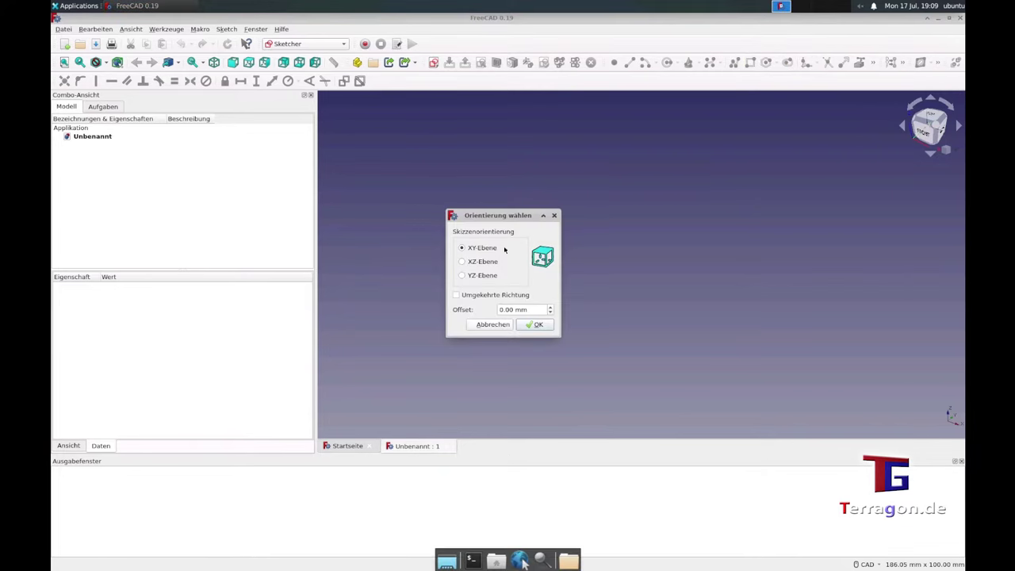
{"action": "left_click", "coordinate": [484, 262]}
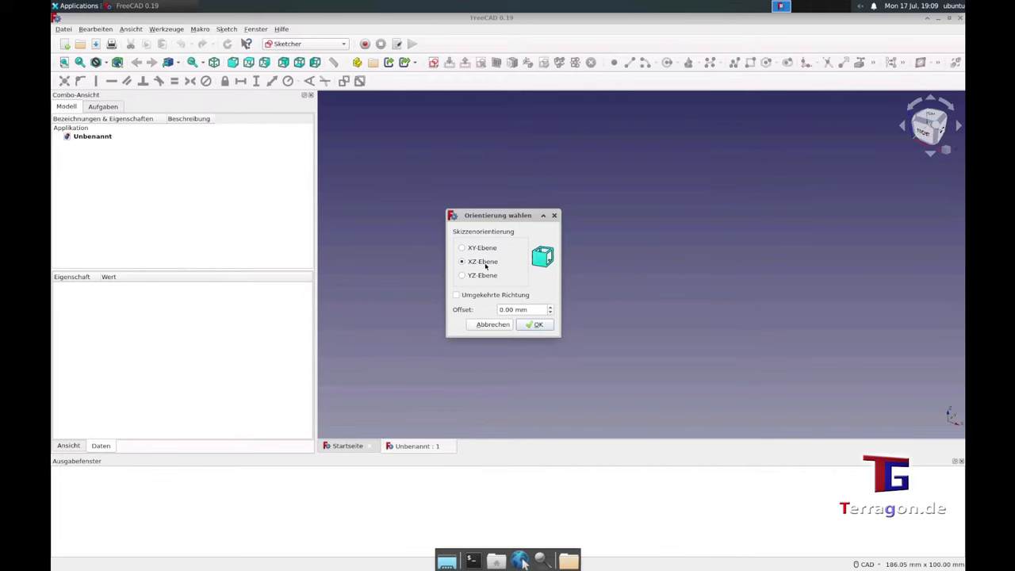
{"action": "left_click", "coordinate": [485, 250]}
{"action": "left_click", "coordinate": [537, 325]}
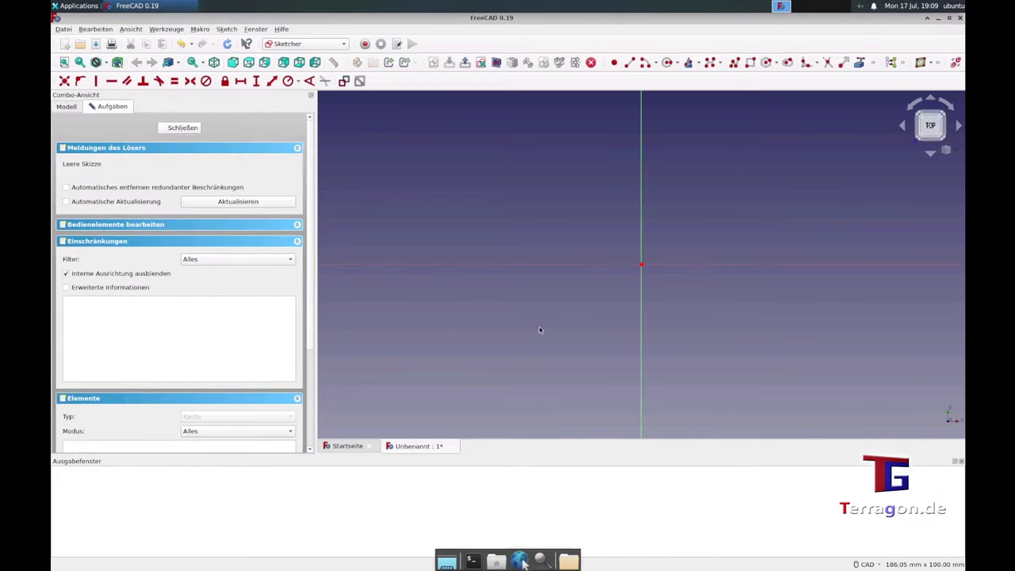
Step: Draw a square from the origin and place a circle at its centre
{"action": "key", "text": "g"}
{"action": "key", "text": "r"}
{"action": "left_click", "coordinate": [641, 265]}
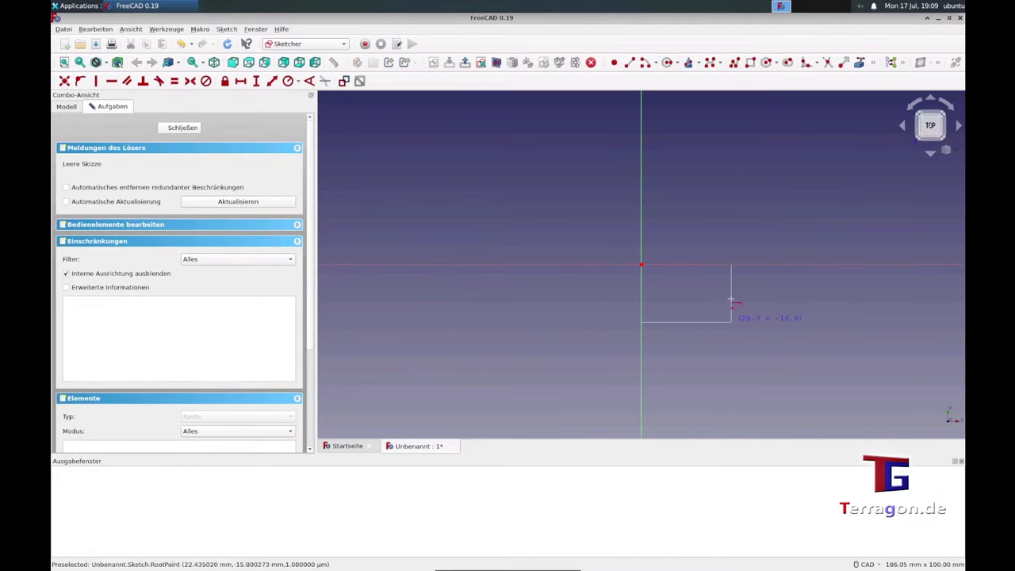
{"action": "left_click", "coordinate": [757, 156]}
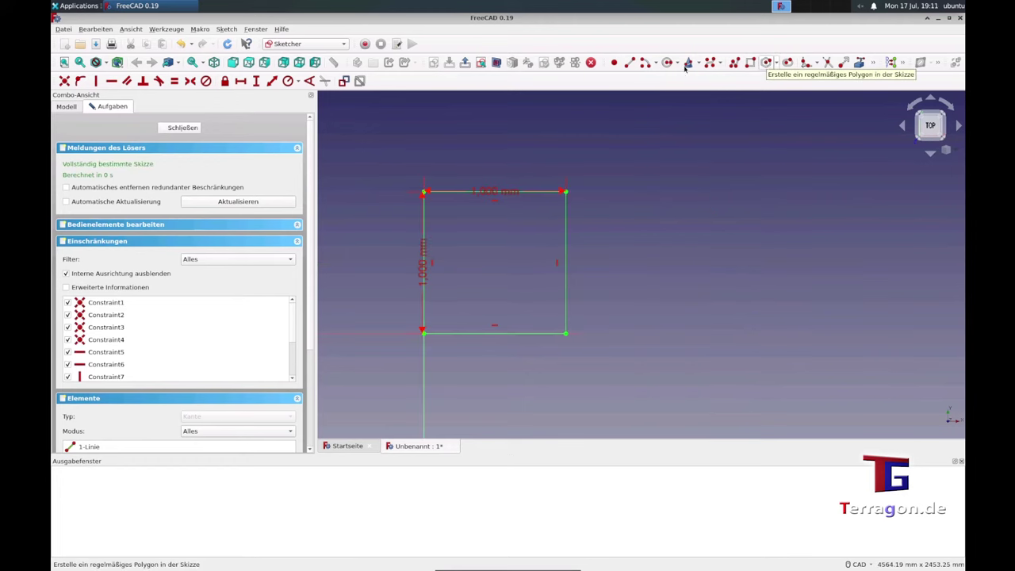
{"action": "left_click", "coordinate": [666, 65]}
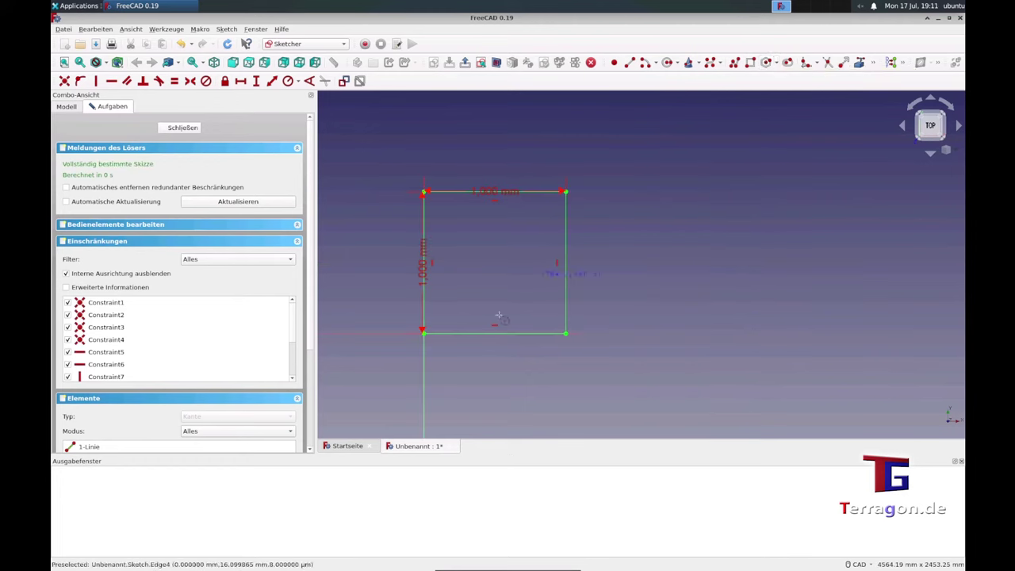
{"action": "left_click", "coordinate": [494, 262]}
Step: Set the circle's radius, draw the vertical path line, and sweep Sketch001 into a solid
{"action": "left_click", "coordinate": [495, 263]}
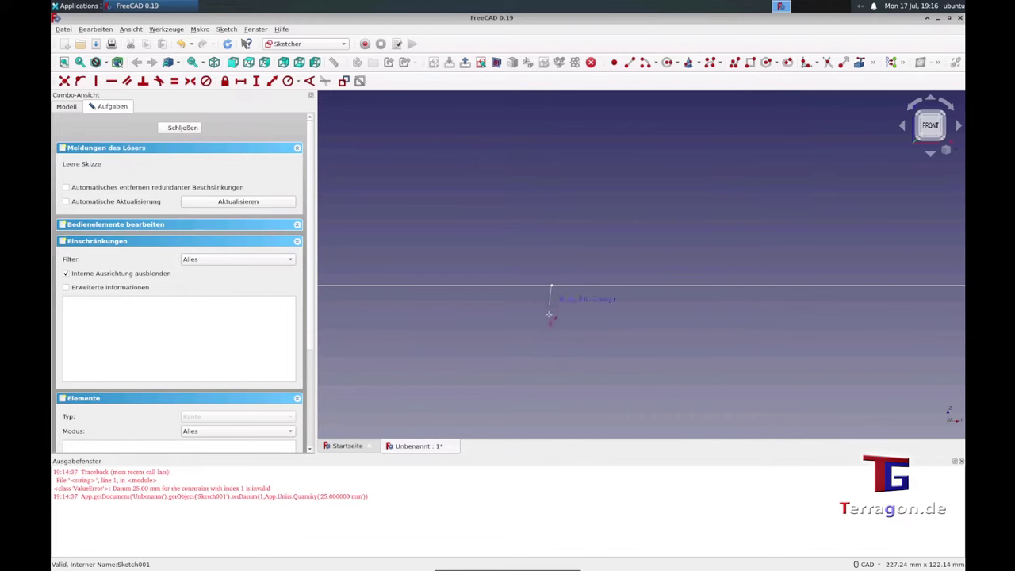
{"action": "left_click", "coordinate": [549, 365]}
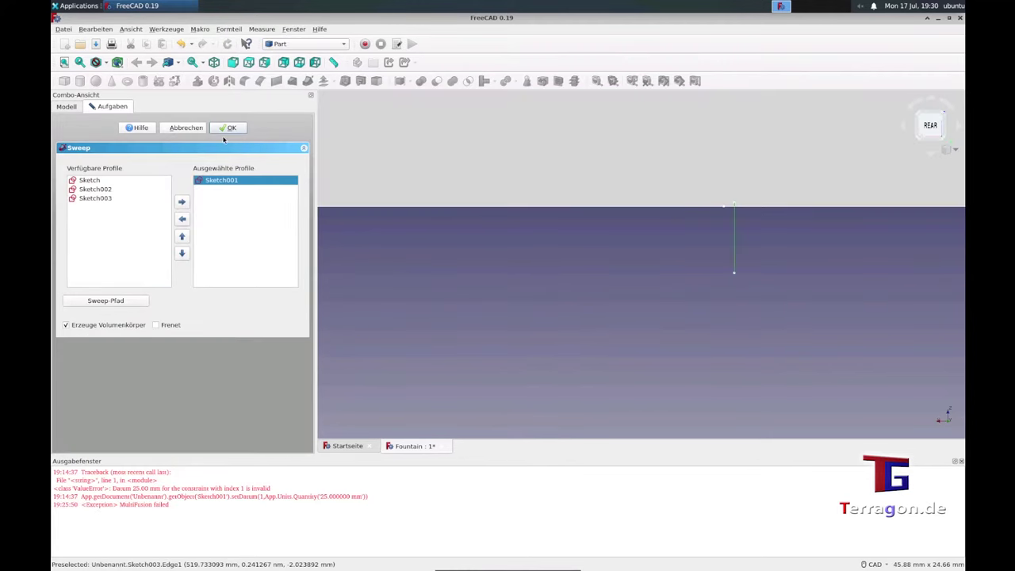
{"action": "left_click", "coordinate": [229, 128]}
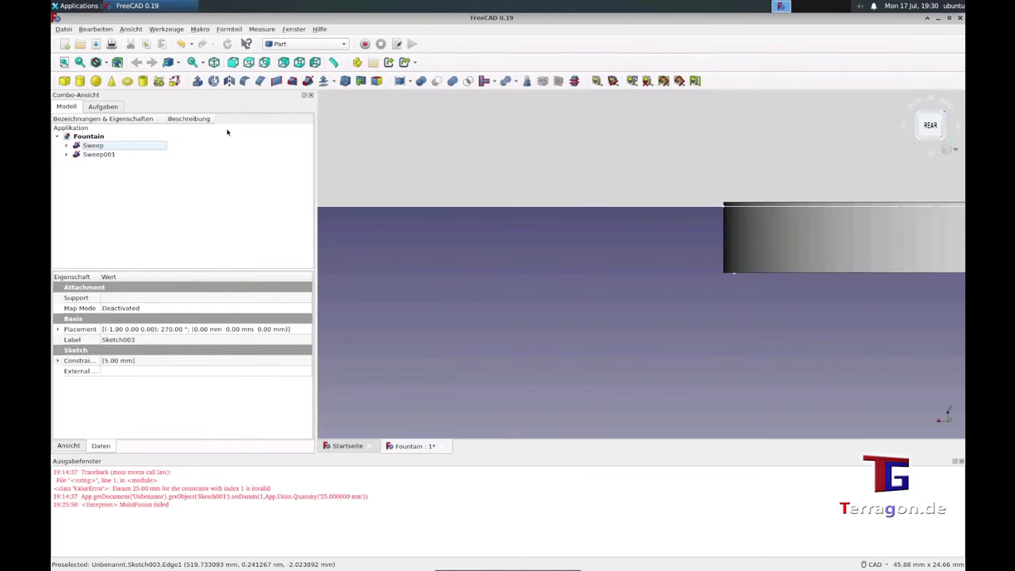
Step: Zoom and rotate to inspect Sweep and Sweep001, then clear the selection
{"action": "scroll", "coordinate": [411, 299], "scroll_direction": "down", "scroll_amount": 5}
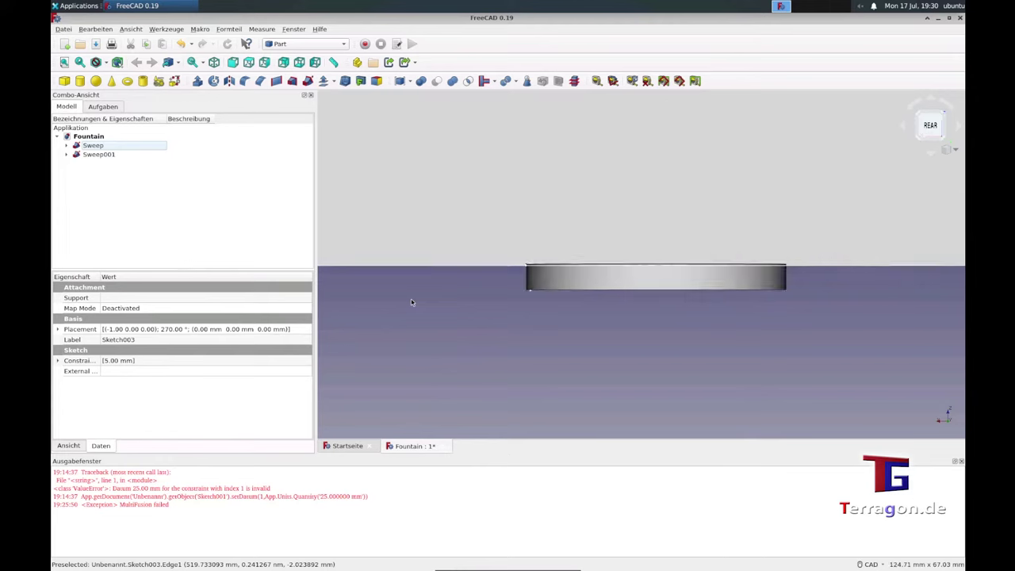
{"action": "scroll", "coordinate": [384, 313], "scroll_direction": "up", "scroll_amount": 4}
{"action": "scroll", "coordinate": [389, 309], "scroll_direction": "down", "scroll_amount": 4}
{"action": "scroll", "coordinate": [574, 293], "scroll_direction": "down", "scroll_amount": 3}
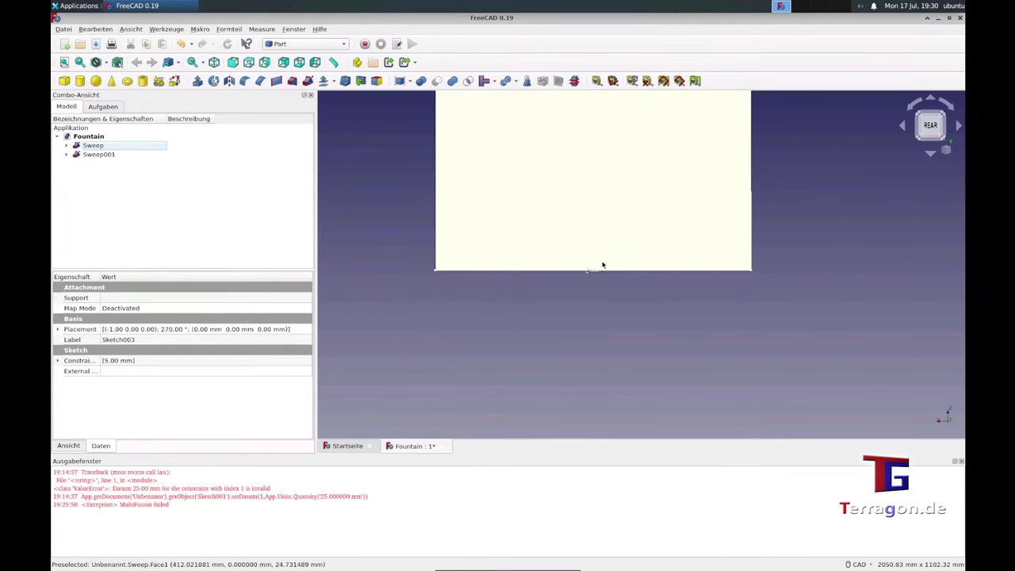
{"action": "scroll", "coordinate": [500, 380], "scroll_direction": "down", "scroll_amount": 4}
{"action": "scroll", "coordinate": [501, 320], "scroll_direction": "up", "scroll_amount": 3}
{"action": "middle_click_drag", "start_coordinate": [545, 365], "coordinate": [178, 226]}
{"action": "left_click", "coordinate": [136, 184]}
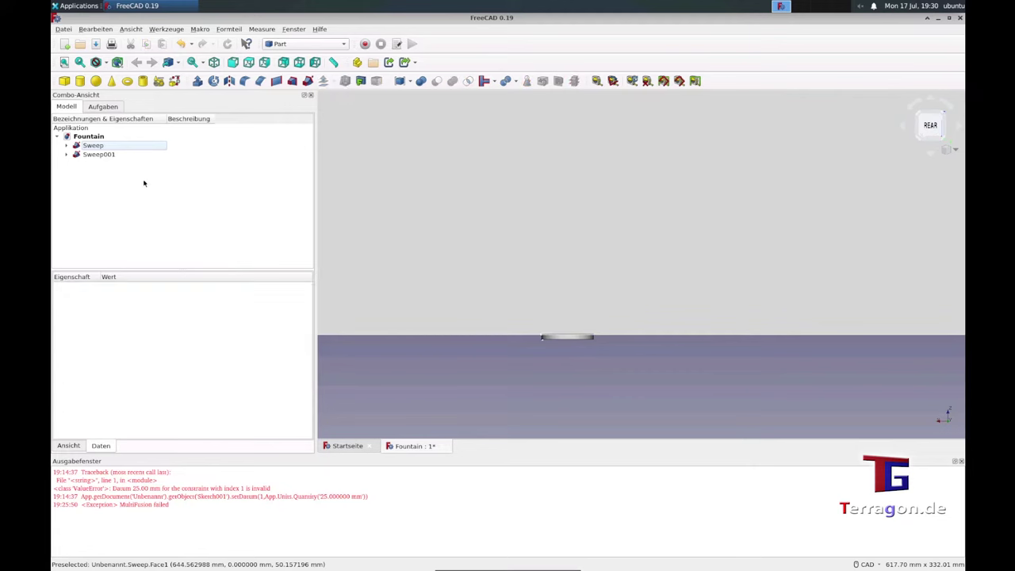
Step: Unite Sweep and Sweep001 into one Fusion solid
{"action": "left_click_drag", "start_coordinate": [111, 184], "coordinate": [90, 151]}
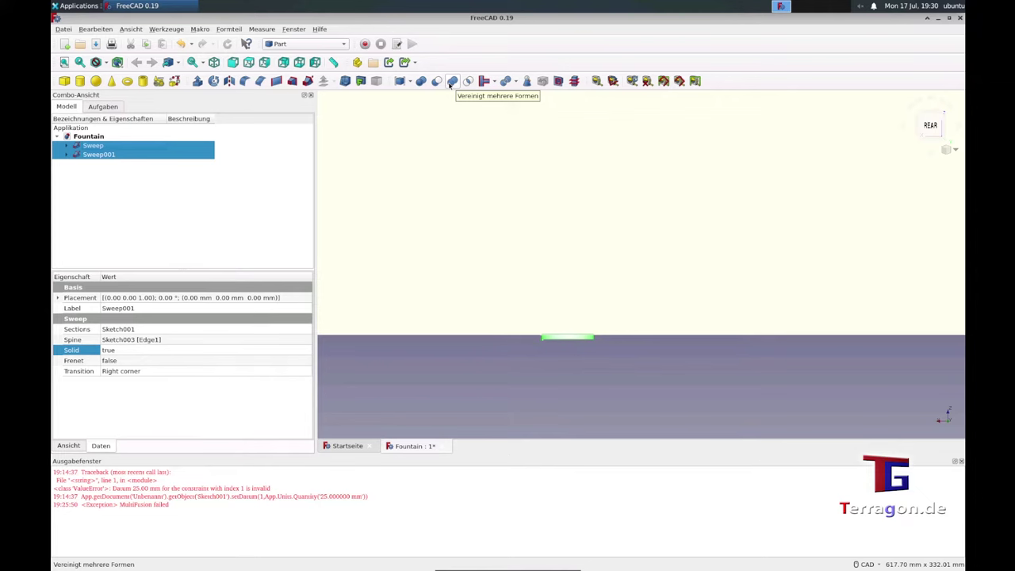
{"action": "left_click", "coordinate": [453, 81]}
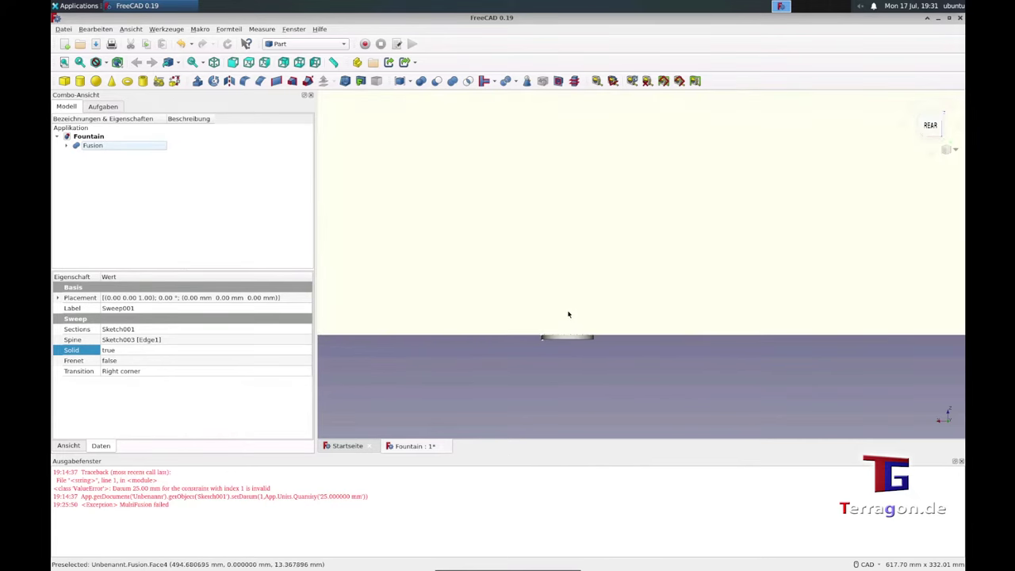
{"action": "scroll", "coordinate": [569, 339], "scroll_direction": "up", "scroll_amount": 5}
{"action": "scroll", "coordinate": [583, 329], "scroll_direction": "down", "scroll_amount": 5}
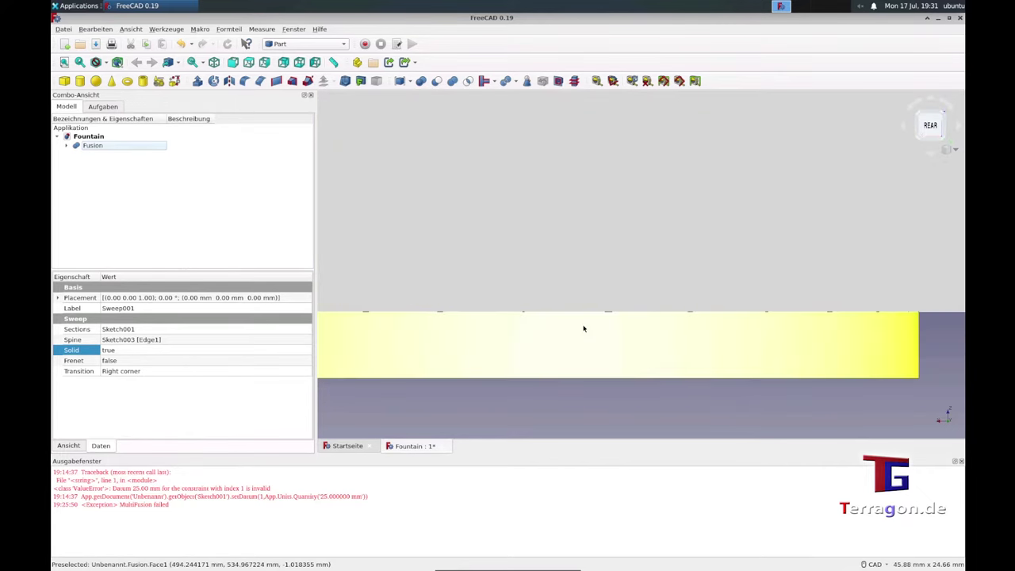
Step: Switch to isometric, then rotate, zoom and pan to inspect the Fusion
{"action": "left_click", "coordinate": [928, 140]}
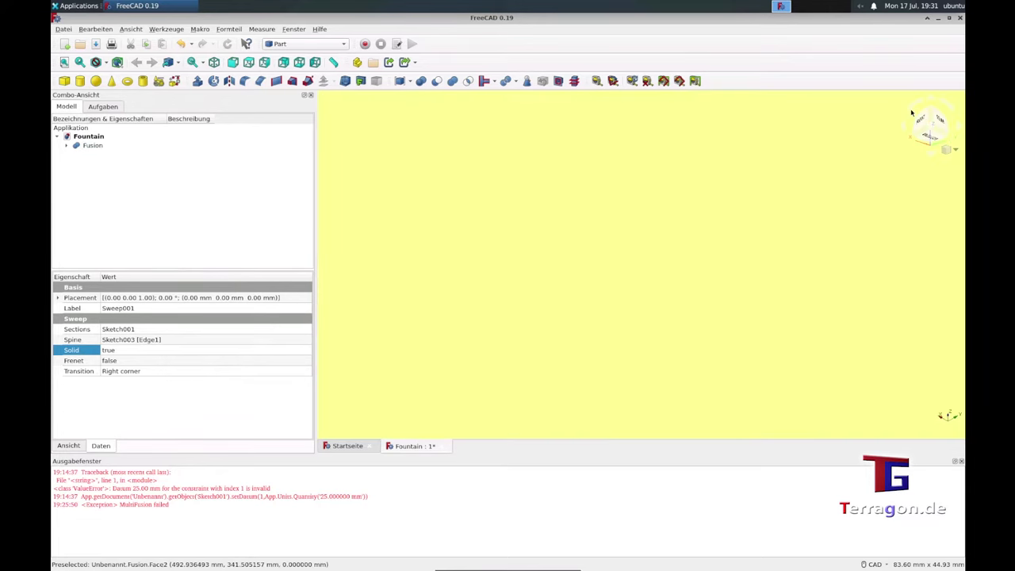
{"action": "scroll", "coordinate": [684, 288], "scroll_direction": "down", "scroll_amount": 5}
{"action": "scroll", "coordinate": [675, 282], "scroll_direction": "down", "scroll_amount": 4}
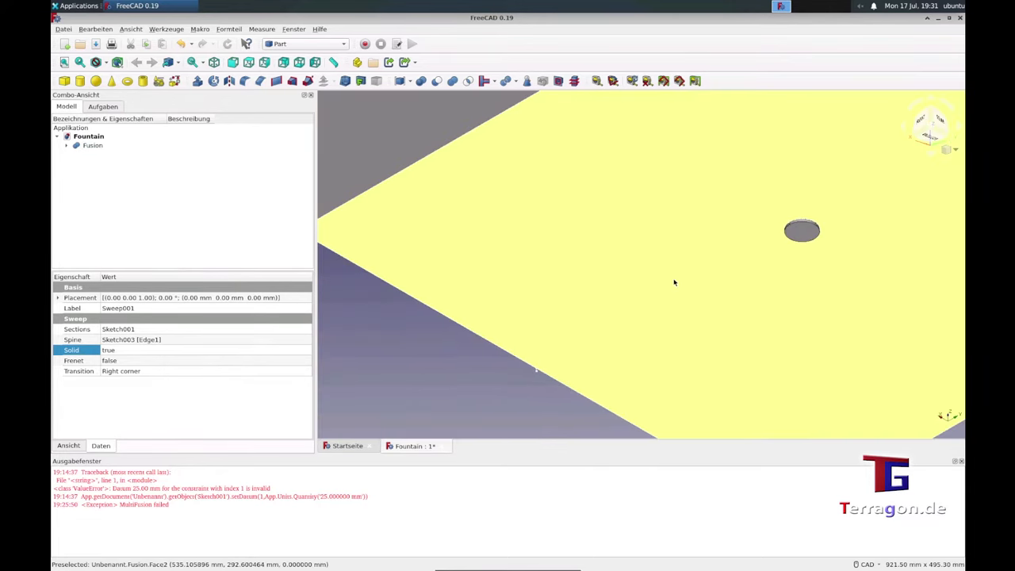
{"action": "left_click", "coordinate": [915, 107]}
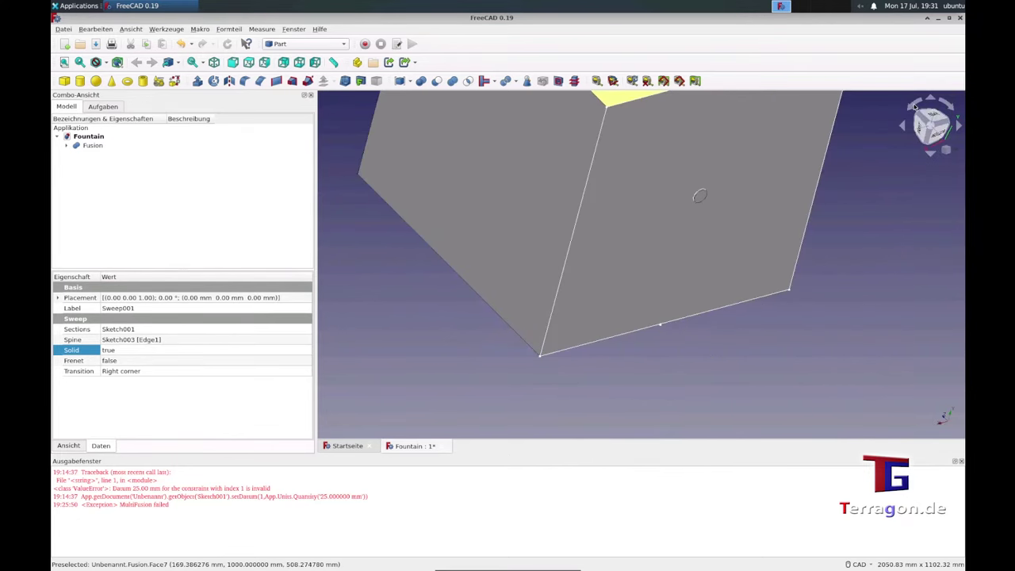
{"action": "left_click", "coordinate": [914, 108]}
{"action": "scroll", "coordinate": [706, 167], "scroll_direction": "up", "scroll_amount": 6}
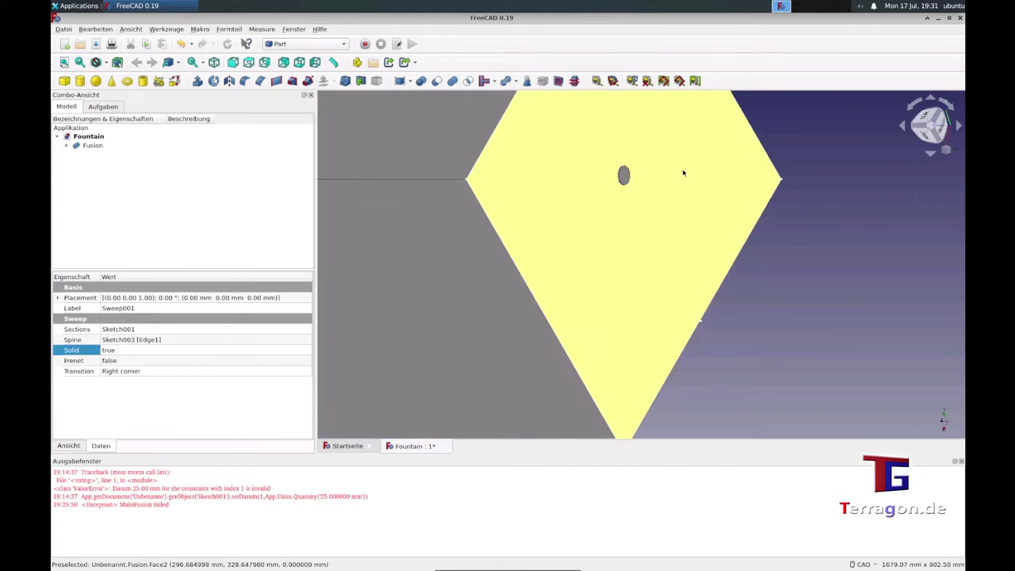
{"action": "middle_click_drag", "start_coordinate": [496, 232], "coordinate": [569, 266]}
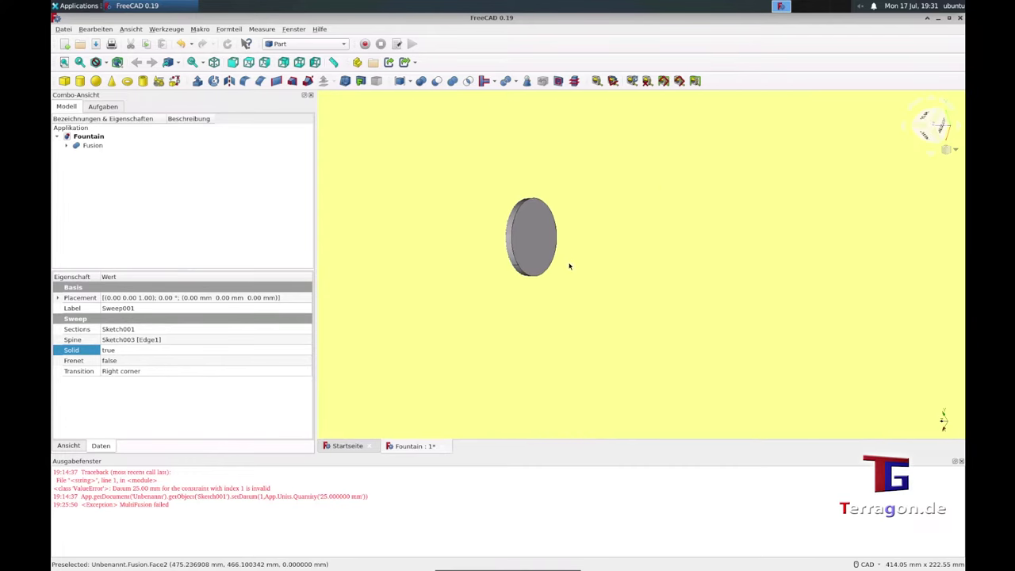
Step: Fillet all edges of the Fusion solid, then edit the fillet radius to 2.00 mm
{"action": "left_click", "coordinate": [909, 113]}
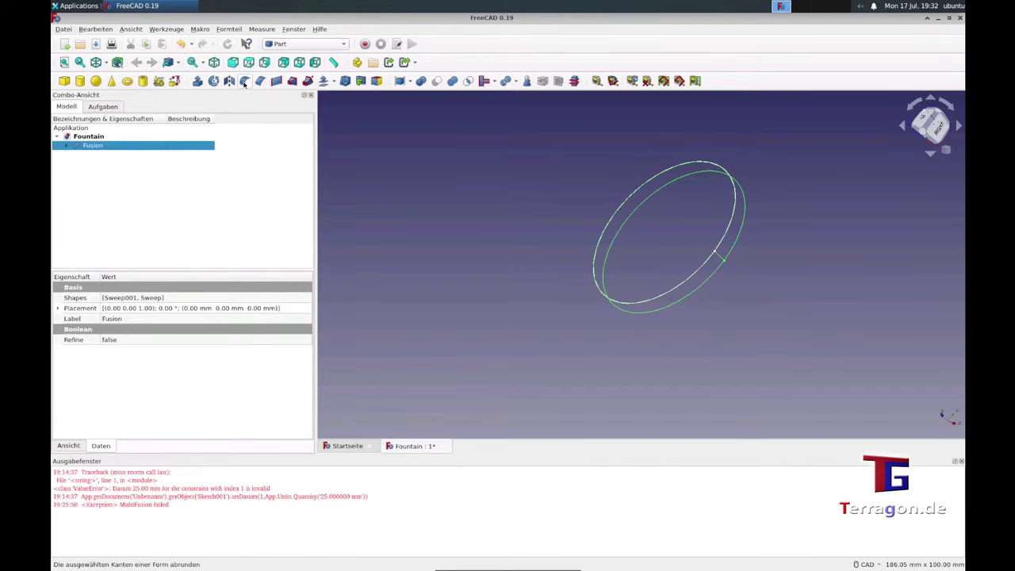
{"action": "left_click", "coordinate": [245, 80]}
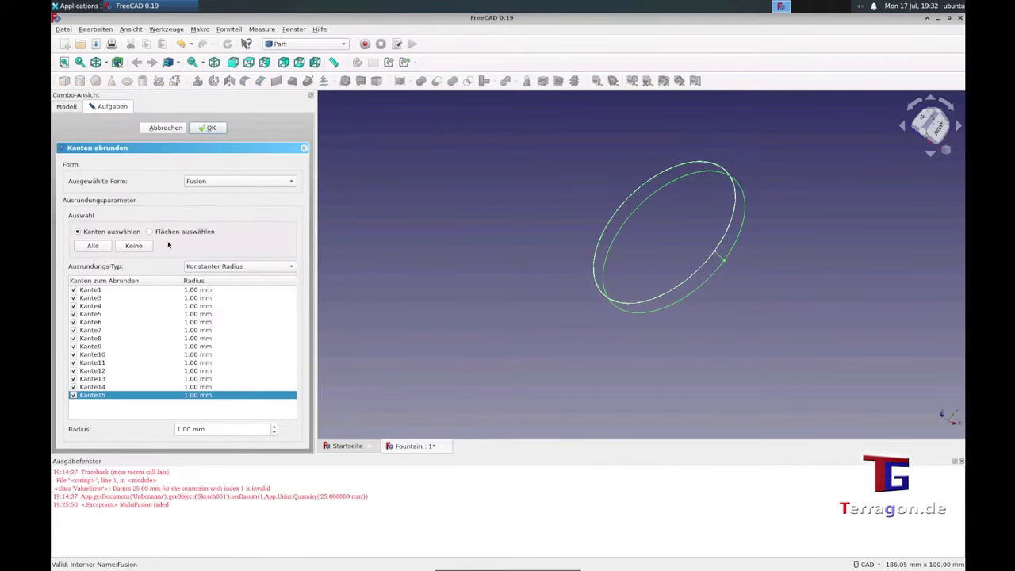
{"action": "left_click", "coordinate": [209, 128]}
{"action": "double_click", "coordinate": [90, 146]}
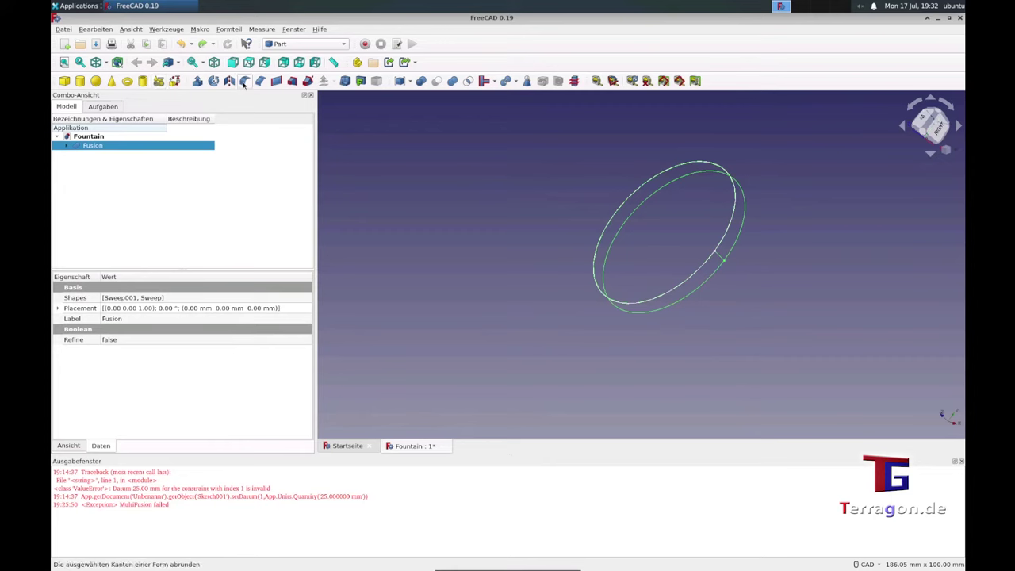
{"action": "left_click", "coordinate": [185, 428]}
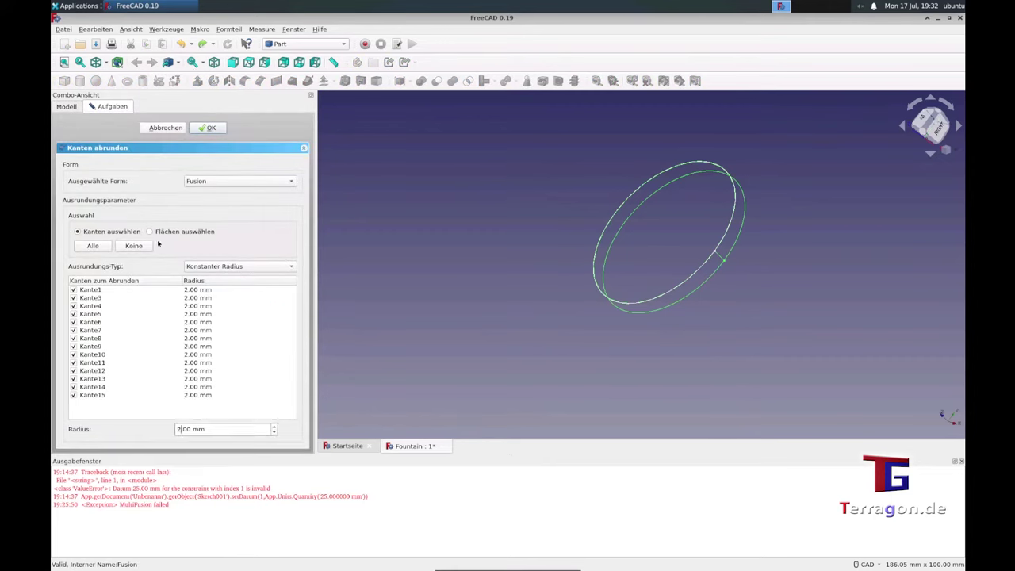
{"action": "left_click", "coordinate": [211, 128]}
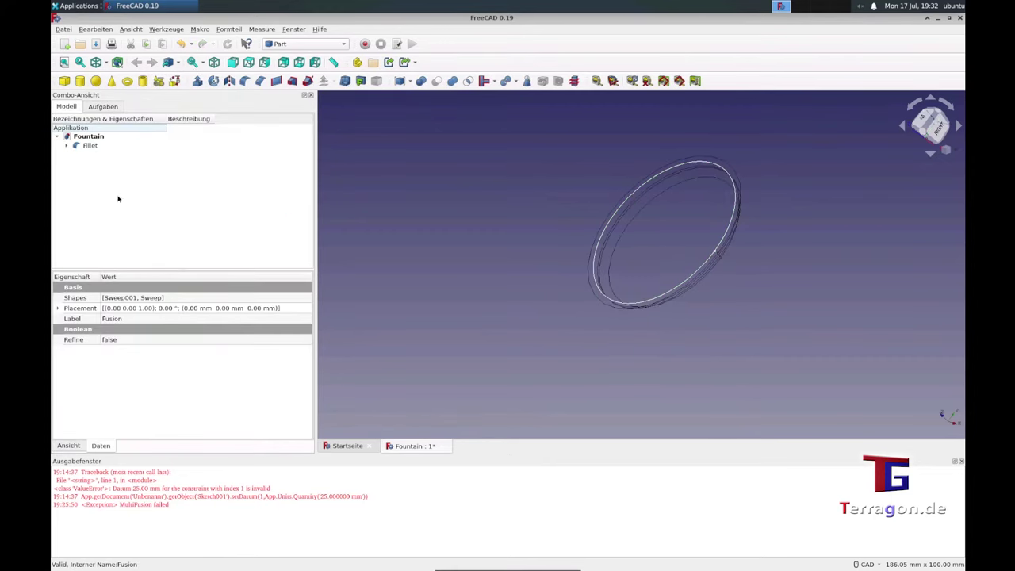
{"action": "scroll", "coordinate": [551, 244], "scroll_direction": "down", "scroll_amount": 10}
{"action": "scroll", "coordinate": [556, 246], "scroll_direction": "down", "scroll_amount": 5}
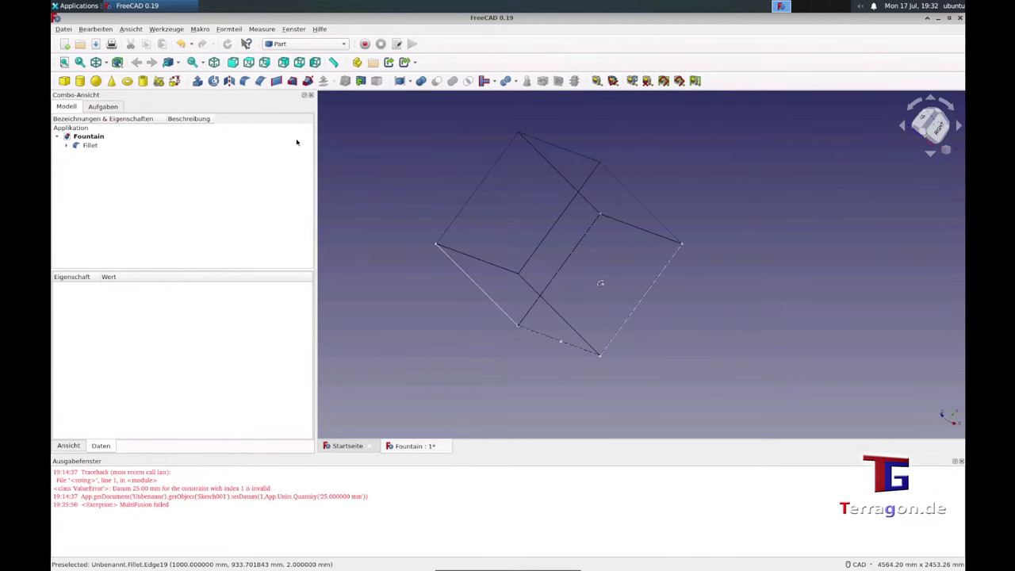
Step: Export the Fillet object as Fountain.step, overwriting the existing file
{"action": "left_click", "coordinate": [90, 145]}
{"action": "left_click", "coordinate": [63, 29]}
{"action": "left_click", "coordinate": [87, 165]}
{"action": "left_click", "coordinate": [624, 352]}
{"action": "left_click", "coordinate": [561, 277]}
{"action": "left_click", "coordinate": [64, 29]}
{"action": "left_click", "coordinate": [88, 165]}
{"action": "left_click", "coordinate": [625, 352]}
{"action": "left_click", "coordinate": [562, 278]}
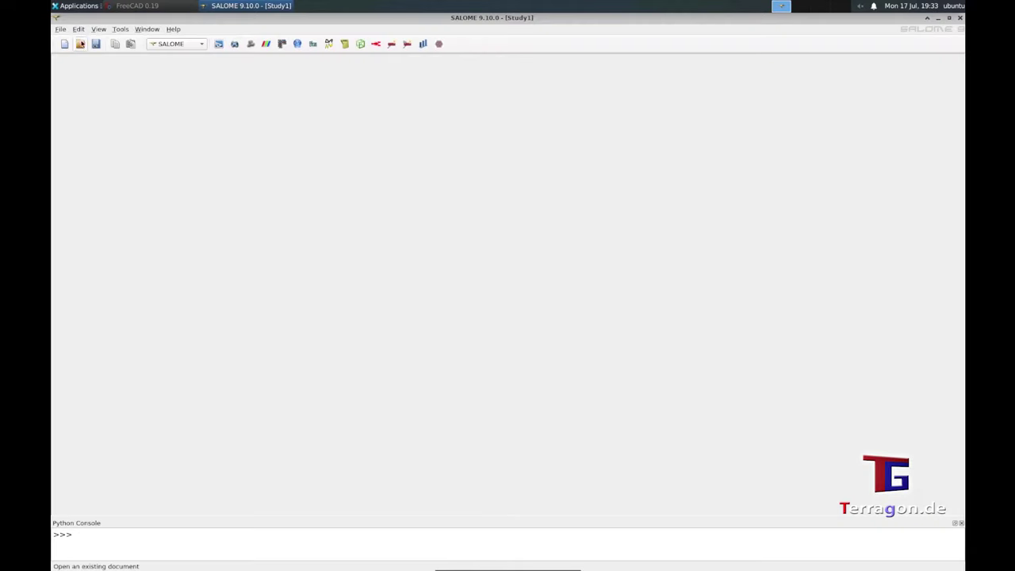
Step: In SALOME, start a new study, load Shaper, and import the STEP geometry
{"action": "left_click", "coordinate": [61, 30]}
{"action": "left_click", "coordinate": [73, 40]}
{"action": "left_click", "coordinate": [176, 43]}
{"action": "left_click", "coordinate": [180, 68]}
{"action": "left_click", "coordinate": [61, 30]}
{"action": "mouse_move", "coordinate": [116, 139]}
{"action": "left_click", "coordinate": [249, 164]}
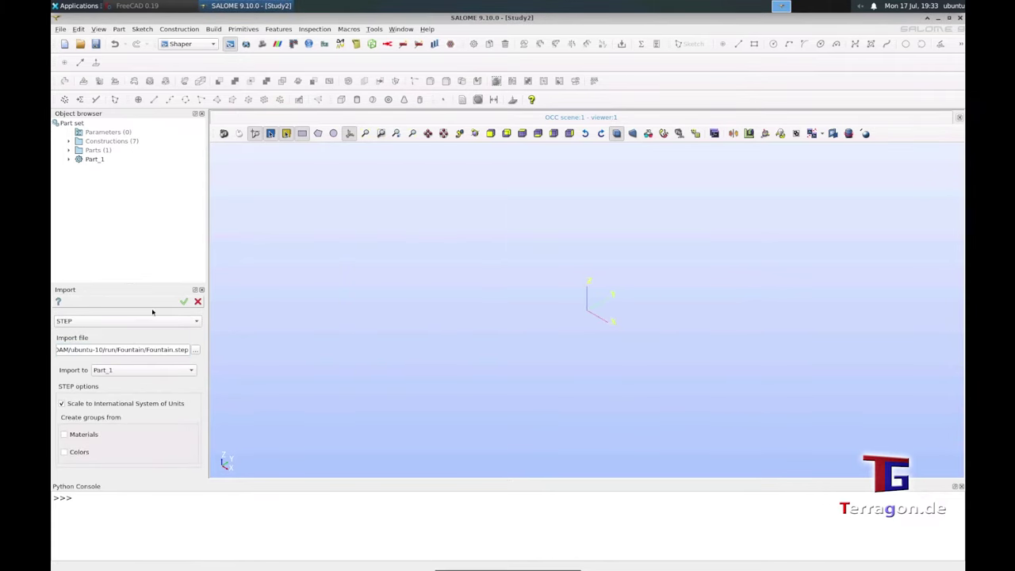
{"action": "left_click", "coordinate": [185, 301]}
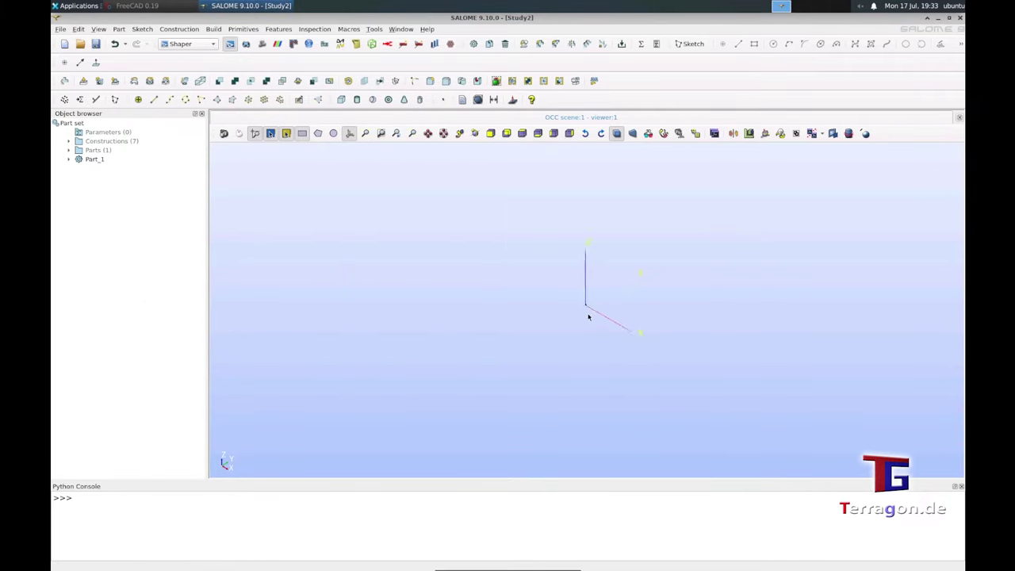
Step: Rotate and zoom on the imported fountain and expand Part_1's contents
{"action": "left_click", "coordinate": [476, 134]}
{"action": "mouse_move", "coordinate": [547, 171]}
{"action": "left_mouse_down"}
{"action": "mouse_move", "coordinate": [592, 182]}
{"action": "mouse_move", "coordinate": [494, 222]}
{"action": "mouse_move", "coordinate": [516, 174]}
{"action": "mouse_move", "coordinate": [663, 366]}
{"action": "left_mouse_up"}
{"action": "scroll", "coordinate": [663, 367], "scroll_direction": "up", "scroll_amount": 3}
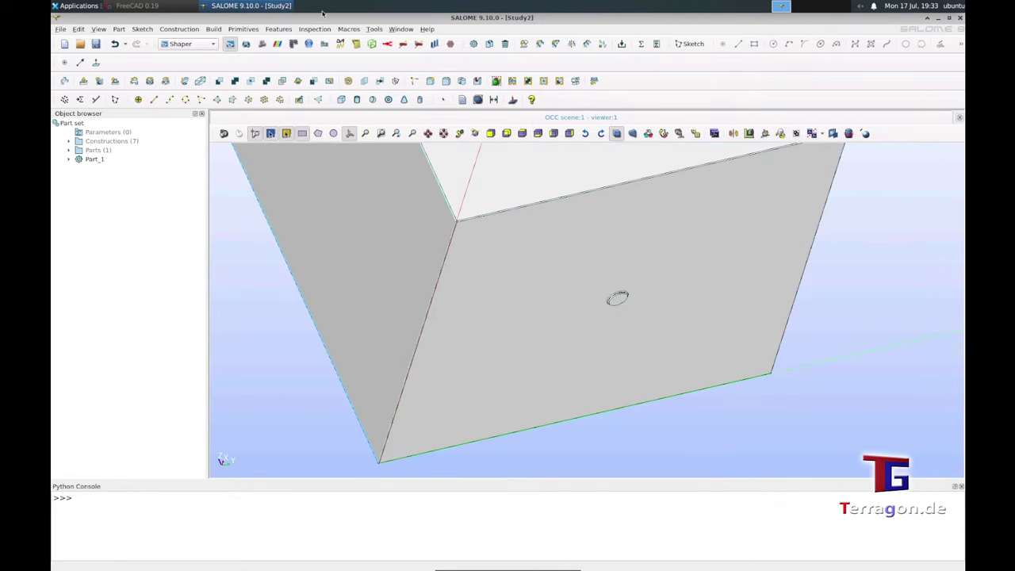
{"action": "left_click", "coordinate": [279, 29]}
Step: Create a face group named inlet holding the round inlet face
{"action": "left_click", "coordinate": [294, 368]}
{"action": "double_click", "coordinate": [88, 320]}
{"action": "type", "text": "inlet"}
{"action": "left_click", "coordinate": [143, 356]}
{"action": "scroll", "coordinate": [598, 343], "scroll_direction": "up", "scroll_amount": 3}
{"action": "left_click", "coordinate": [607, 300]}
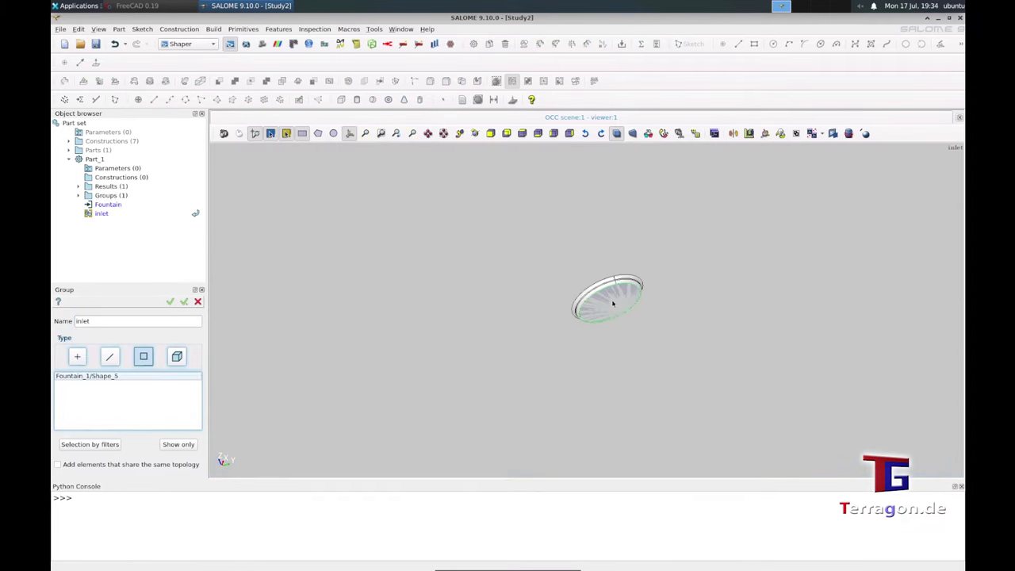
{"action": "left_click", "coordinate": [184, 301]}
Step: Create an outlet face group from the cube's top face
{"action": "double_click", "coordinate": [88, 320]}
{"action": "type", "text": "out"}
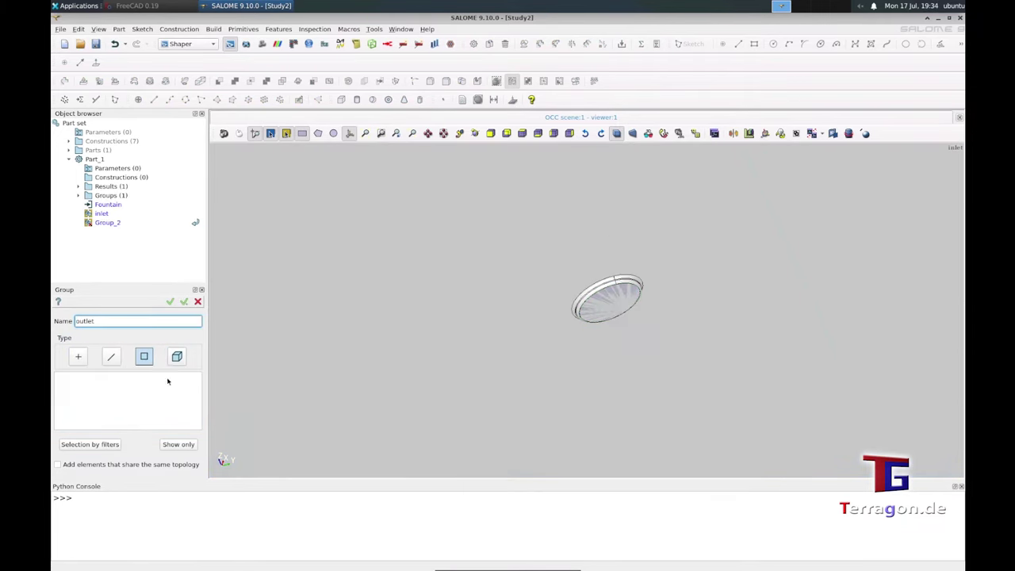
{"action": "scroll", "coordinate": [465, 288], "scroll_direction": "down", "scroll_amount": 5}
{"action": "right_click_drag", "start_coordinate": [465, 288], "coordinate": [390, 292], "text": "ctrl"}
{"action": "left_click", "coordinate": [420, 203]}
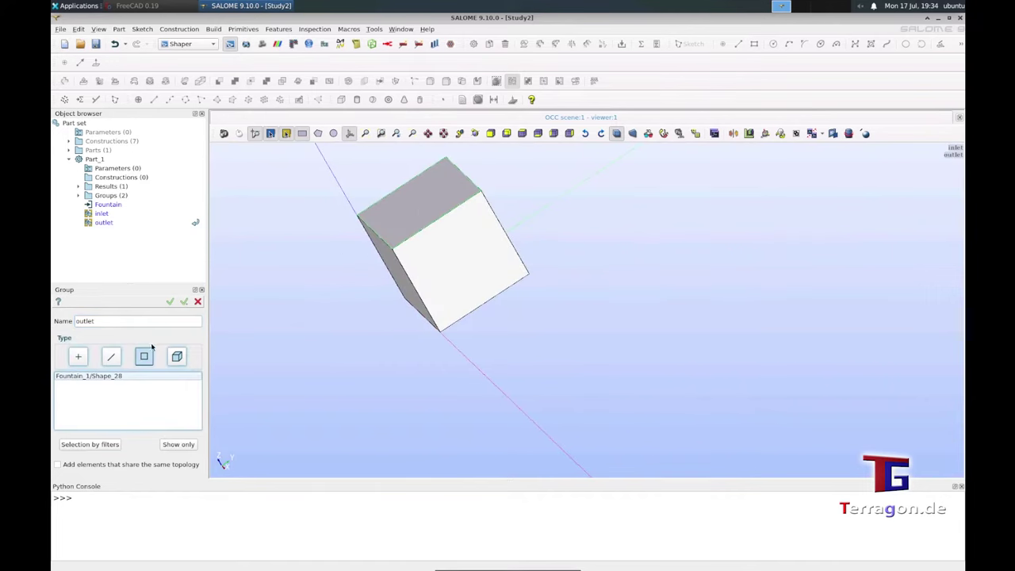
{"action": "left_click", "coordinate": [184, 302]}
Step: Create a walls group of all faces minus inlet Shape_5 and outlet Shape_28, then Save As
{"action": "double_click", "coordinate": [88, 321]}
{"action": "type", "text": "walls"}
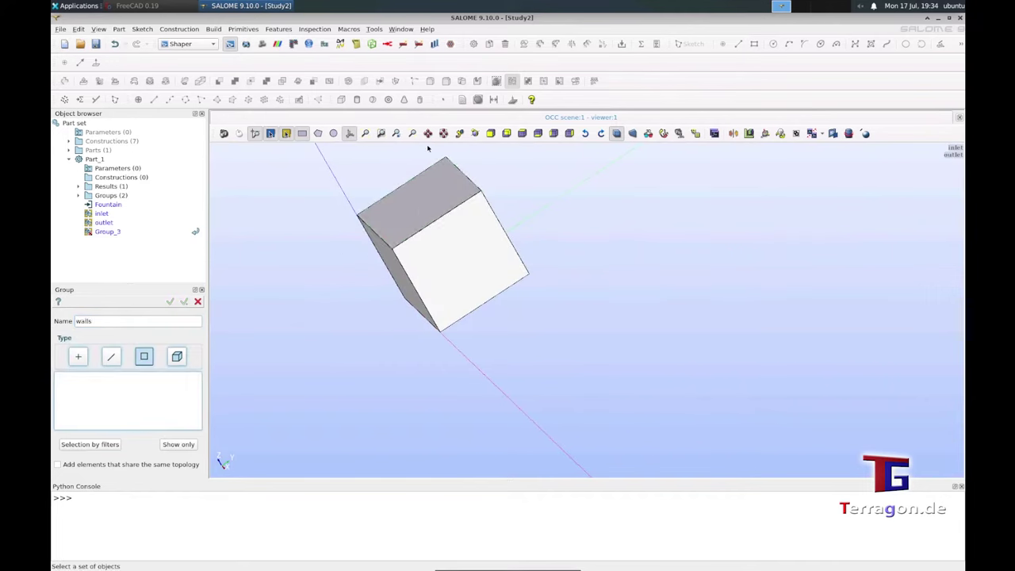
{"action": "left_click_drag", "start_coordinate": [593, 148], "coordinate": [310, 368]}
{"action": "scroll", "coordinate": [200, 386], "scroll_direction": "down", "scroll_amount": 5}
{"action": "left_click", "coordinate": [119, 401]}
{"action": "right_click", "coordinate": [119, 401]}
{"action": "left_click", "coordinate": [140, 418]}
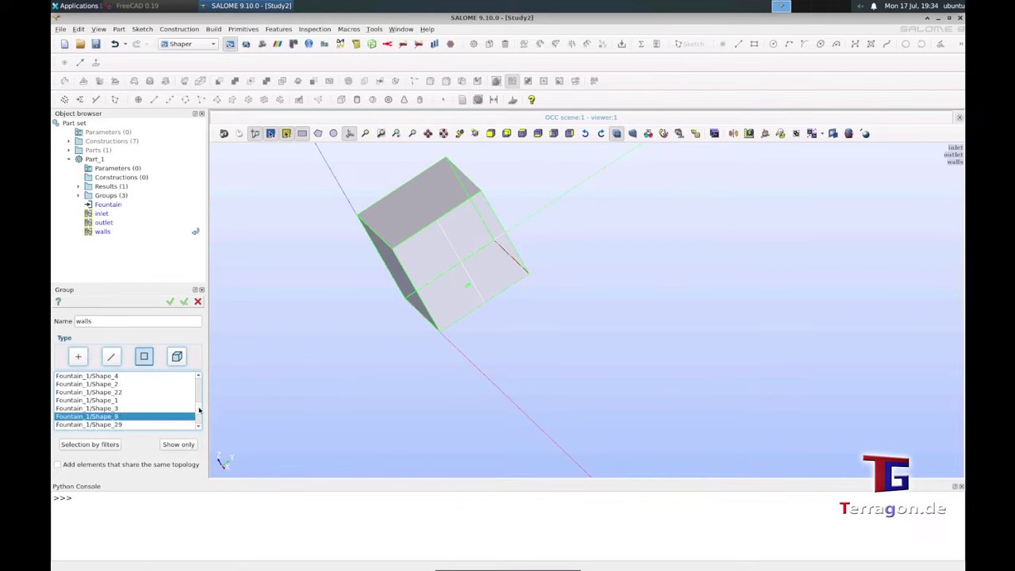
{"action": "scroll", "coordinate": [122, 408], "scroll_direction": "down", "scroll_amount": 2}
{"action": "left_click", "coordinate": [122, 401]}
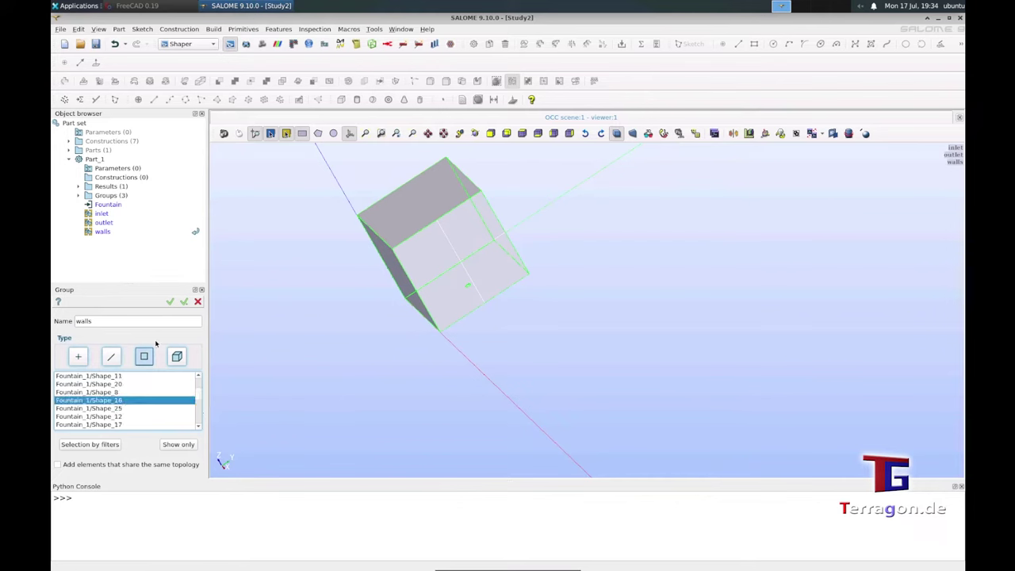
{"action": "left_click", "coordinate": [170, 301]}
{"action": "left_click", "coordinate": [61, 29]}
{"action": "left_click", "coordinate": [79, 88]}
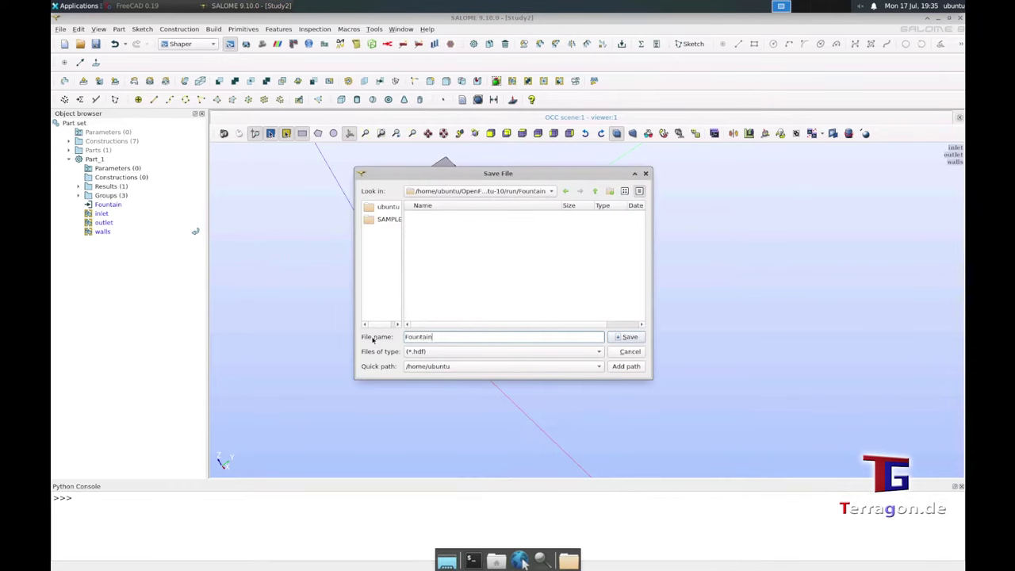
Step: Save the study as Fountain, then switch SALOME to the Mesh module
{"action": "left_click", "coordinate": [627, 337]}
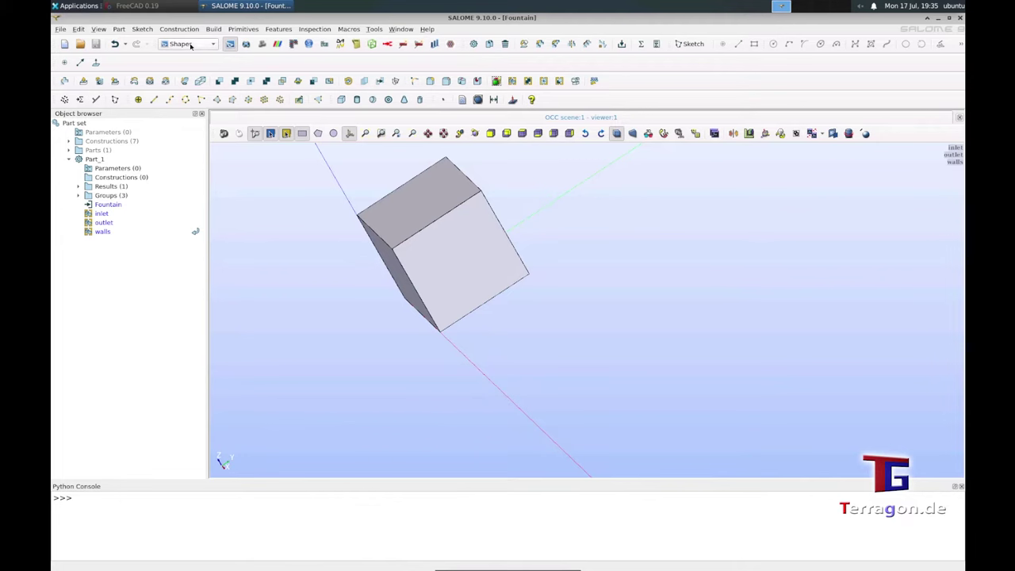
{"action": "left_click_drag", "start_coordinate": [444, 262], "coordinate": [508, 302]}
{"action": "scroll", "coordinate": [599, 388], "scroll_direction": "up", "scroll_amount": 3}
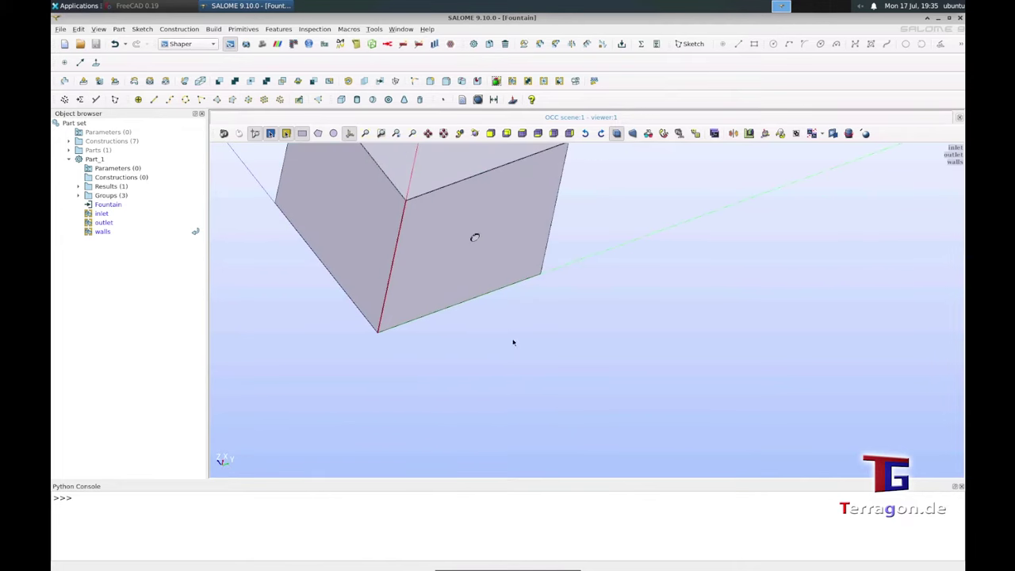
{"action": "scroll", "coordinate": [566, 385], "scroll_direction": "down", "scroll_amount": 3}
{"action": "left_click", "coordinate": [188, 44]}
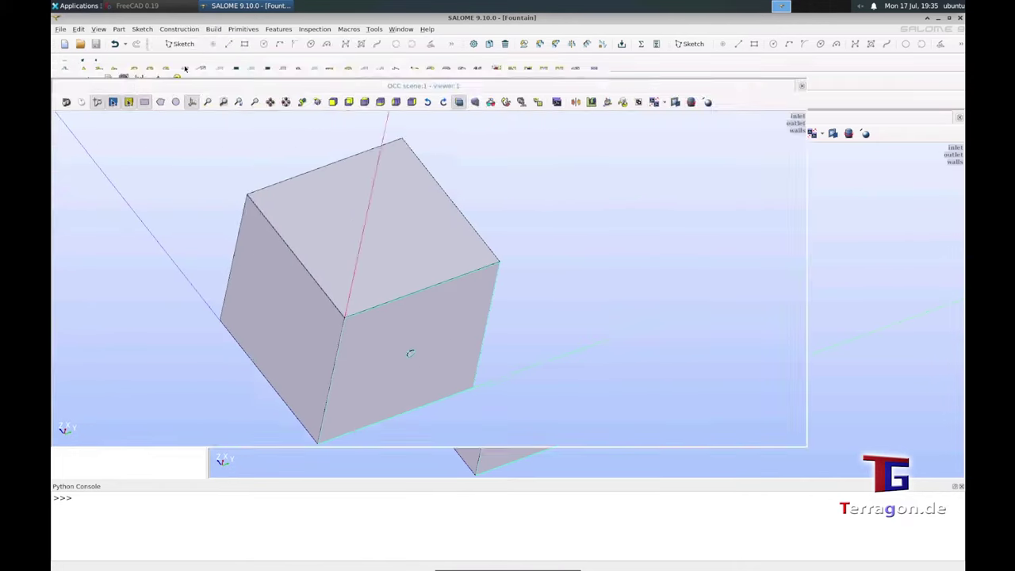
{"action": "left_click", "coordinate": [191, 89]}
Step: Start a mesh on Fountain_1 with NETGEN 1D-2D-3D and a NETGEN 3D Parameters hypothesis
{"action": "left_click", "coordinate": [111, 150]}
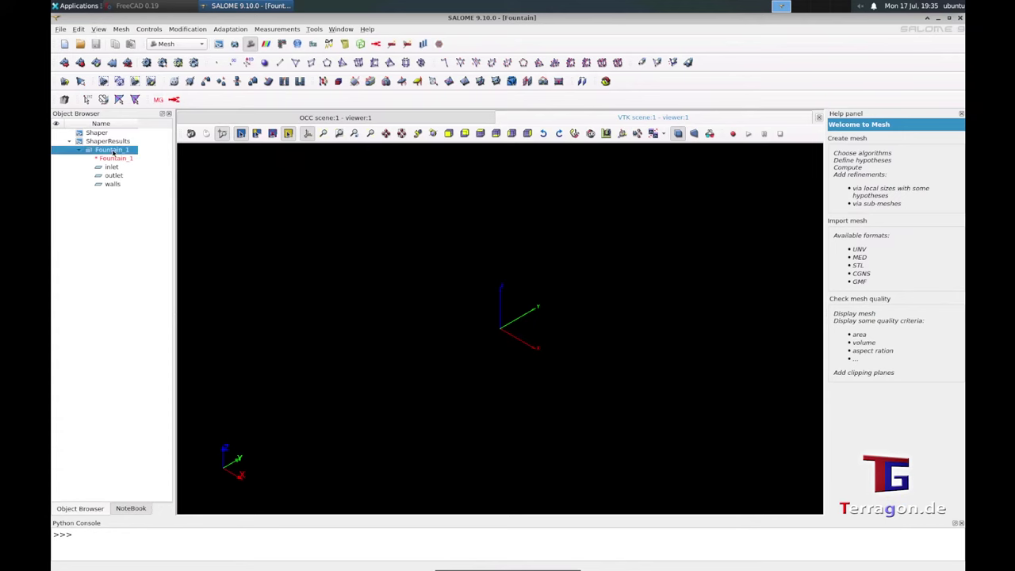
{"action": "left_click", "coordinate": [64, 62]}
{"action": "left_click", "coordinate": [515, 265]}
{"action": "left_click", "coordinate": [516, 297]}
{"action": "left_click", "coordinate": [603, 280]}
{"action": "left_click", "coordinate": [638, 287]}
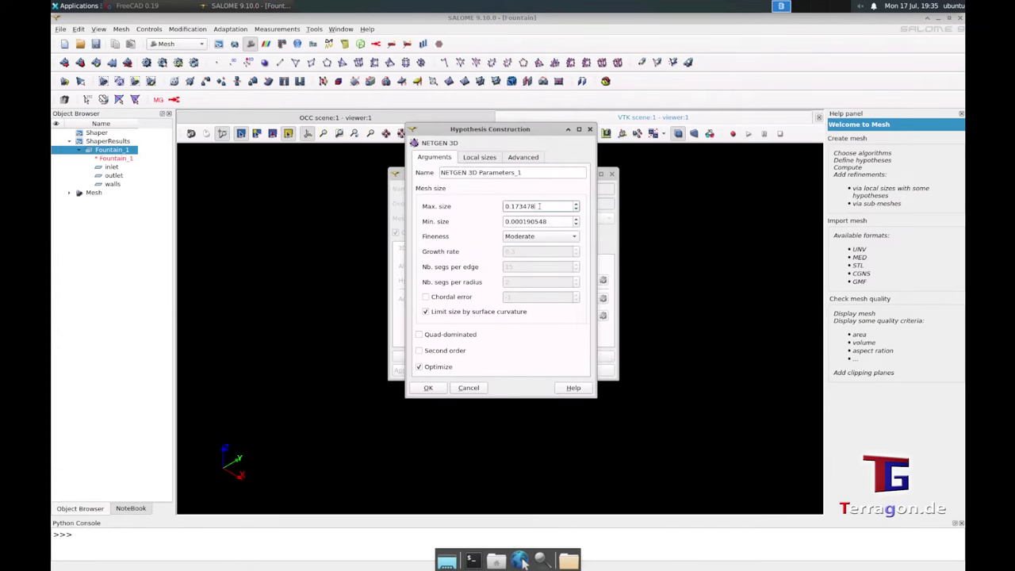
{"action": "type", "text": "0.00"}
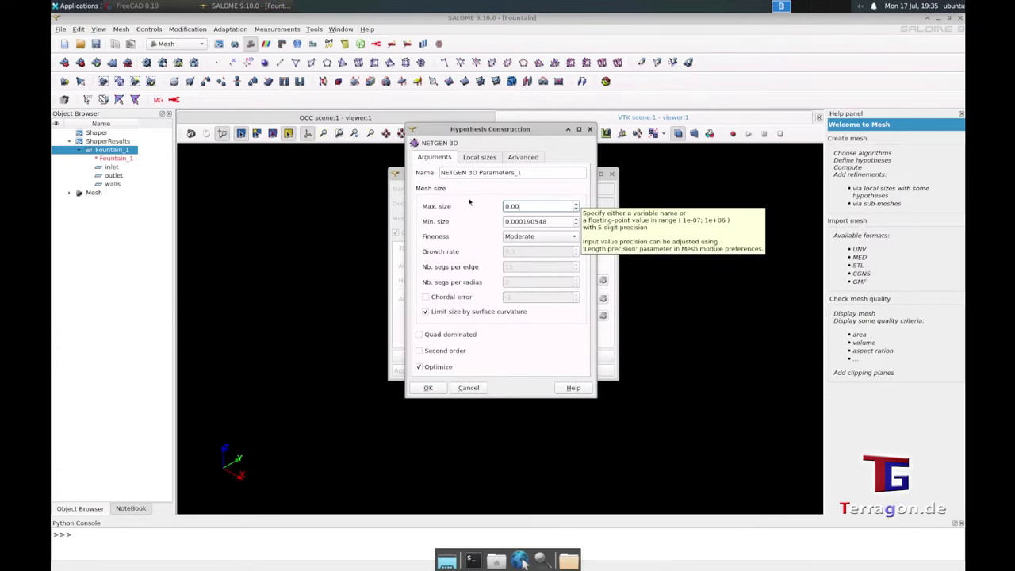
{"action": "type", "text": "5"}
{"action": "key", "text": "Tab"}
{"action": "type", "text": "0"}
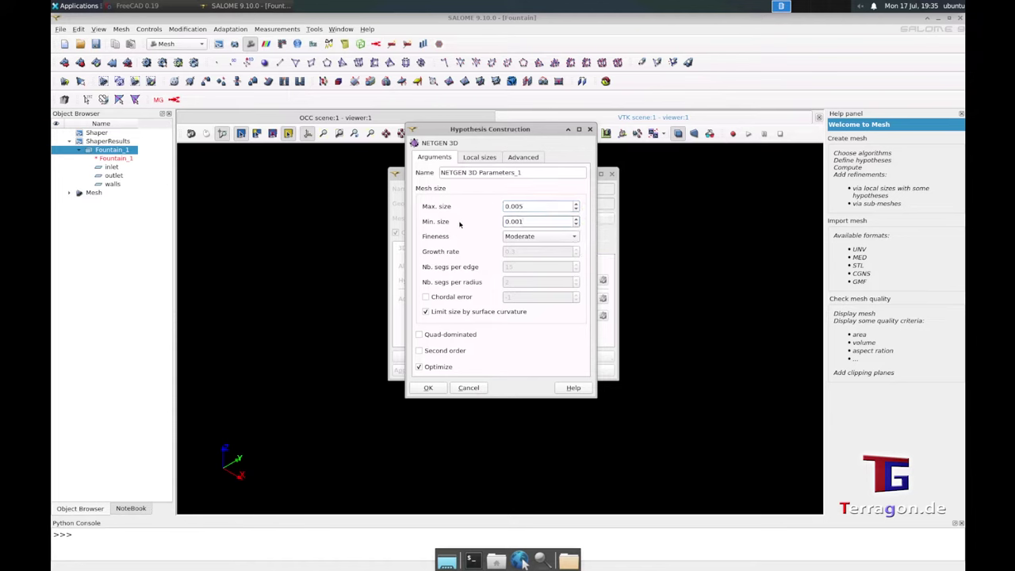
{"action": "left_click", "coordinate": [519, 206]}
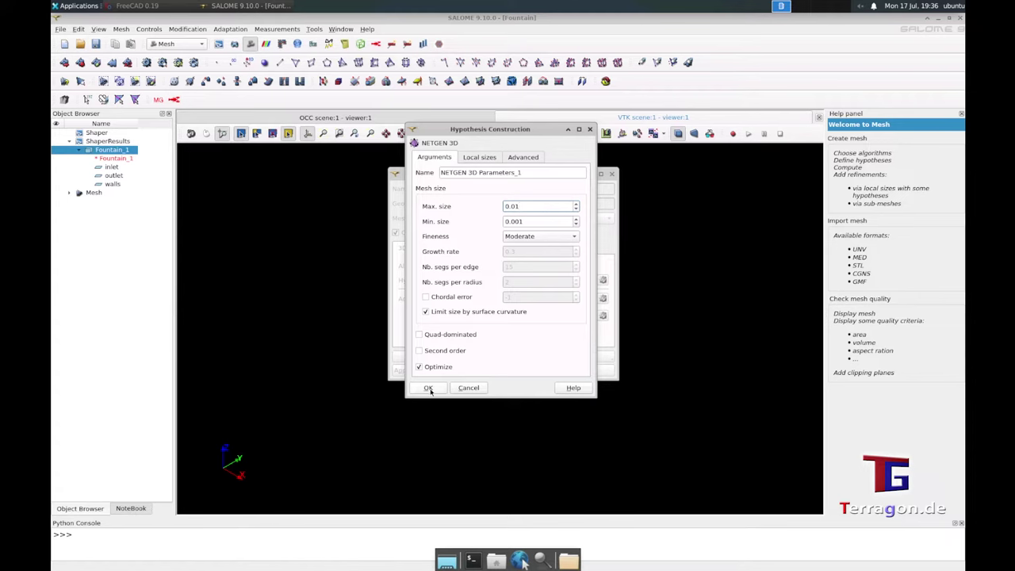
{"action": "left_click", "coordinate": [428, 388]}
Step: Create Mesh_1 and compute it, dismissing the failed computation report
{"action": "left_click", "coordinate": [418, 373]}
{"action": "right_click", "coordinate": [105, 218]}
{"action": "left_click", "coordinate": [131, 275]}
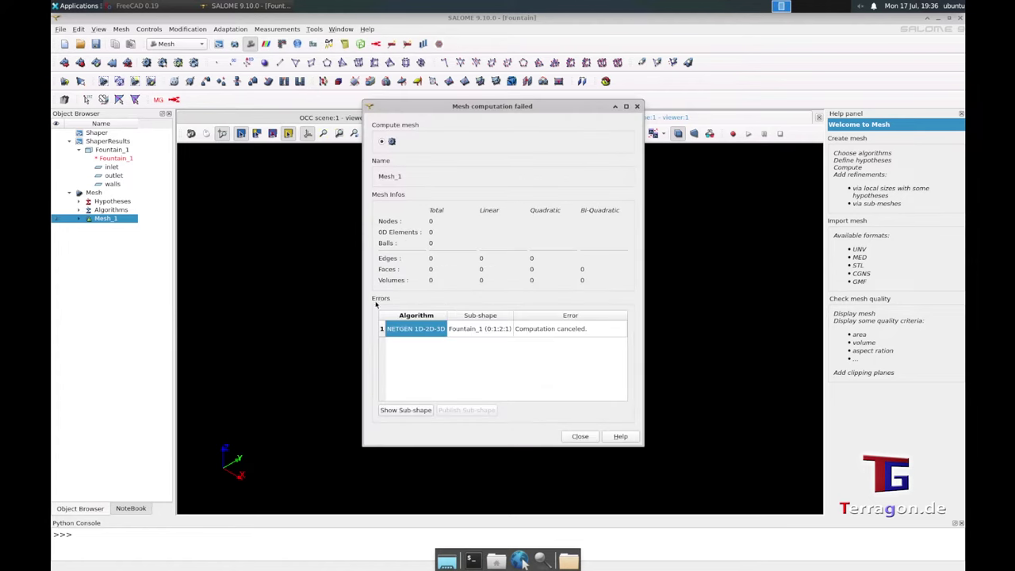
{"action": "left_click", "coordinate": [583, 435]}
Step: Edit Mesh_1's NETGEN parameters to max size 0.05 and min size 0.001, then recompute
{"action": "right_click", "coordinate": [100, 219]}
{"action": "left_click", "coordinate": [143, 239]}
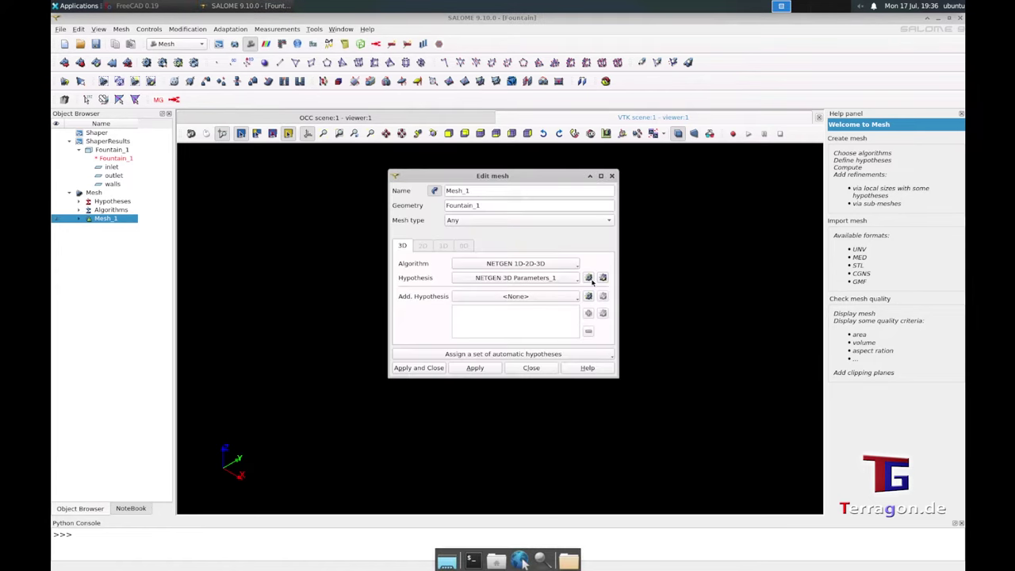
{"action": "left_click", "coordinate": [602, 277]}
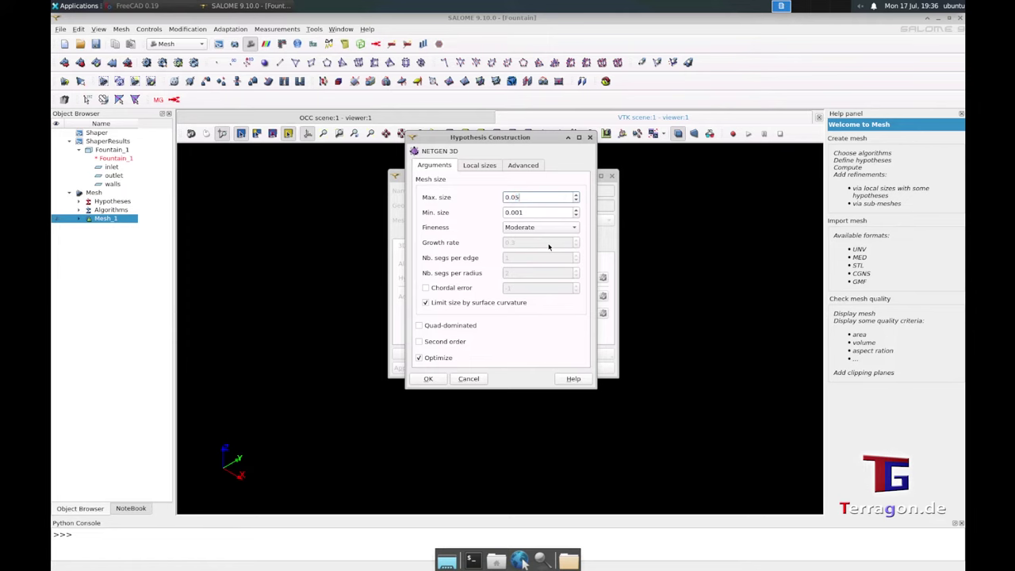
{"action": "left_click", "coordinate": [521, 213]}
{"action": "left_click", "coordinate": [428, 379]}
{"action": "left_click", "coordinate": [403, 368]}
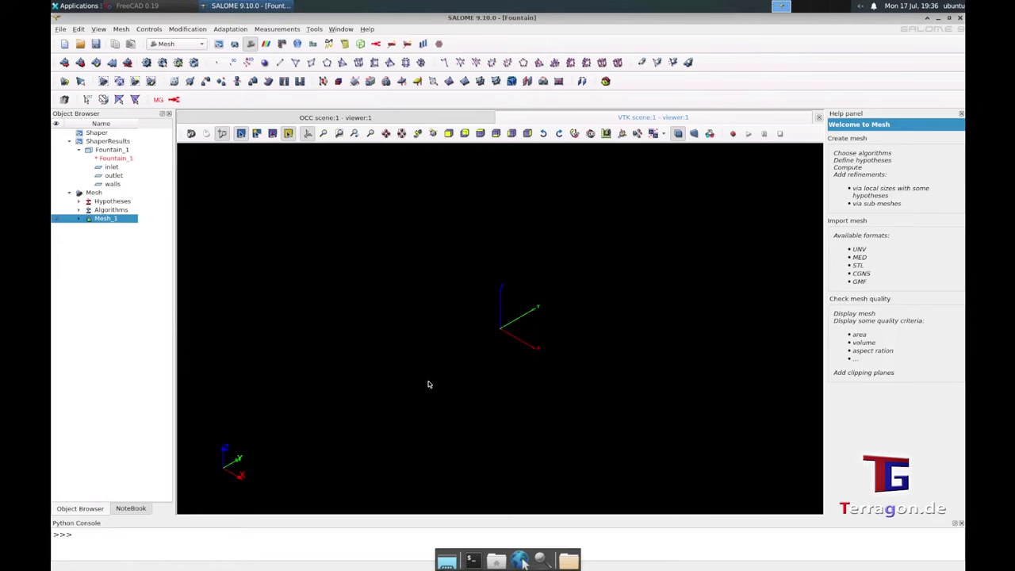
{"action": "right_click", "coordinate": [104, 219]}
{"action": "left_click", "coordinate": [143, 276]}
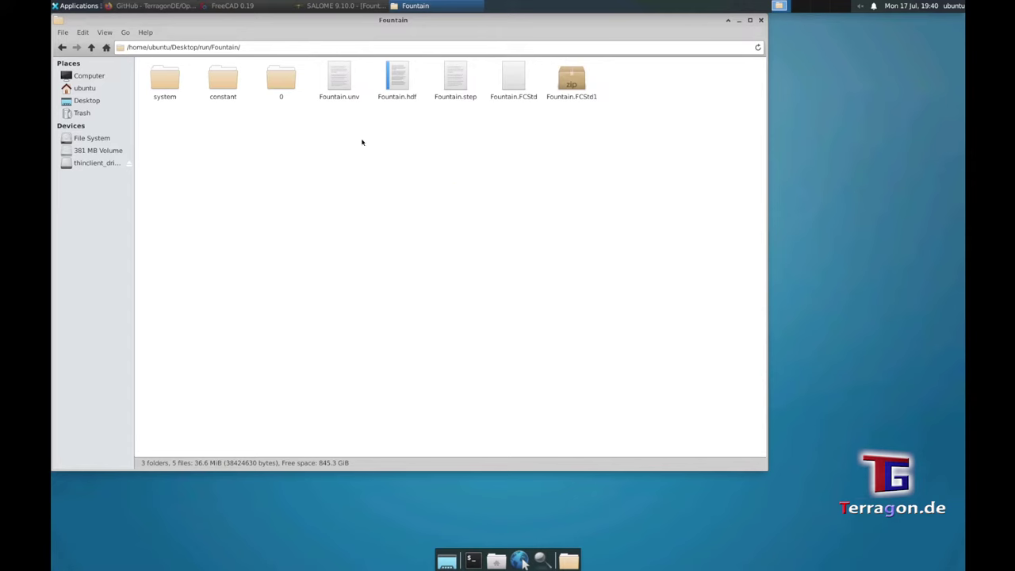
Step: Open a terminal in the Fountain folder and run ideasUnvToFoam Fountain.unv
{"action": "right_click", "coordinate": [374, 149]}
{"action": "left_click", "coordinate": [405, 183]}
{"action": "type", "text": "ideasUnvToFoam RohrSyphon5.unv"}
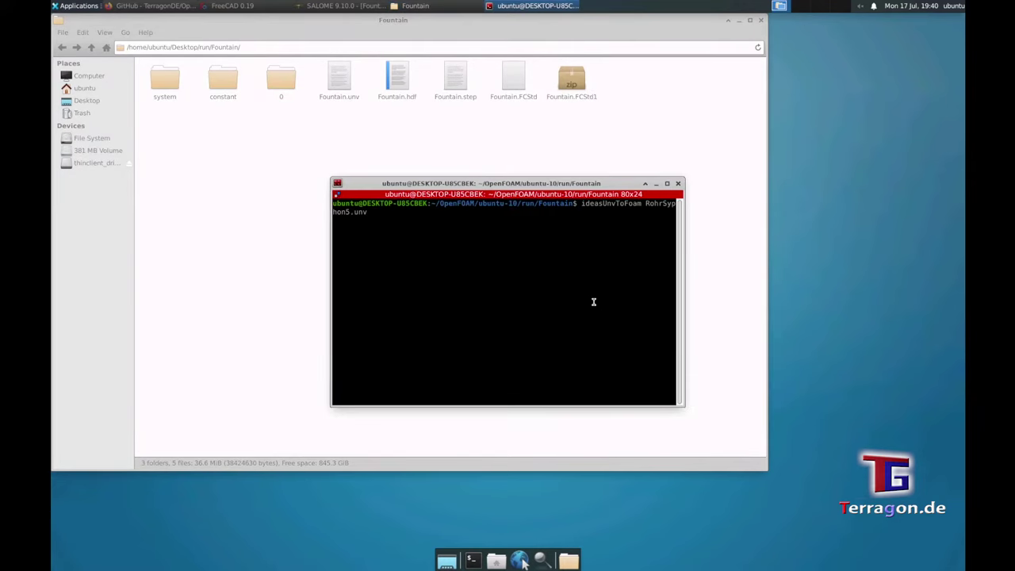
{"action": "key", "text": "BackSpace"}
{"action": "key", "text": "BackSpace"}
{"action": "key", "text": "BackSpace"}
{"action": "key", "text": "BackSpace"}
{"action": "key", "text": "BackSpace"}
{"action": "key", "text": "BackSpace"}
{"action": "key", "text": "BackSpace"}
{"action": "key", "text": "BackSpace"}
{"action": "key", "text": "BackSpace"}
{"action": "key", "text": "BackSpace"}
{"action": "key", "text": "BackSpace"}
{"action": "type", "text": "Fountain"}
{"action": "key", "text": "Return"}
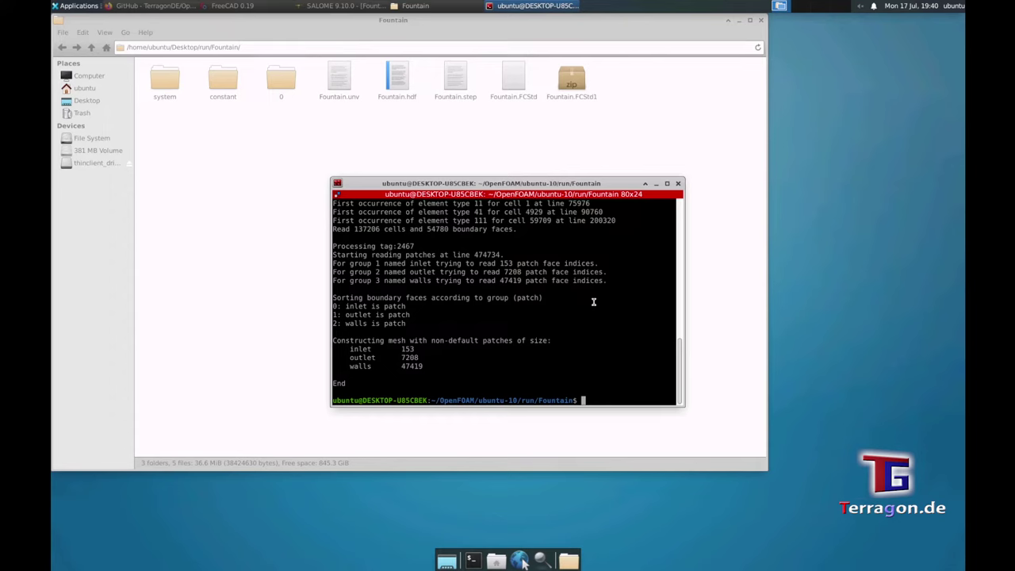
Step: Rerun the parallel interFoam command on 8 processes and widen the terminal
{"action": "key", "text": "Up"}
{"action": "key", "text": "Up"}
{"action": "key", "text": "Up"}
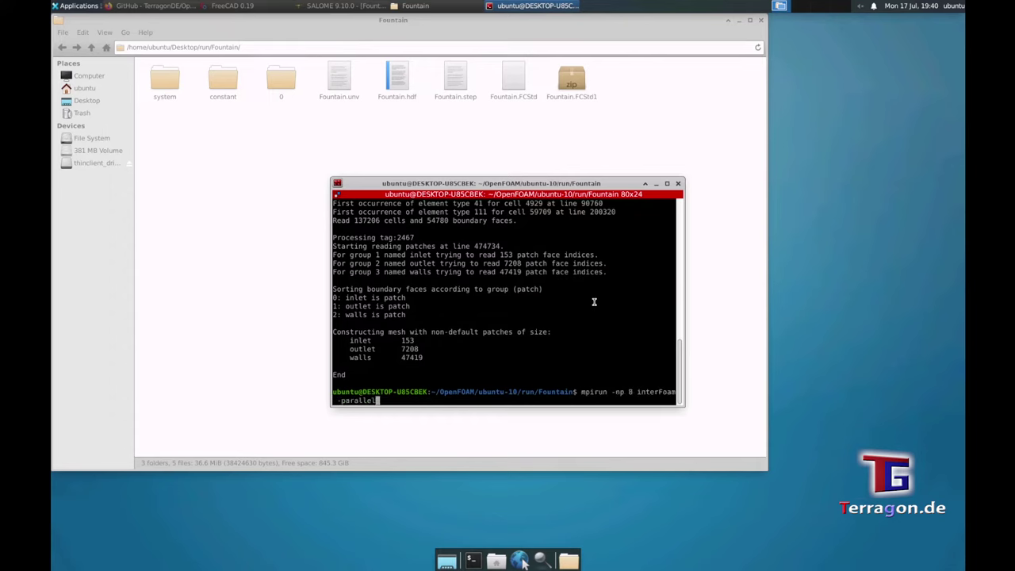
{"action": "key", "text": "Up"}
{"action": "key", "text": "Return"}
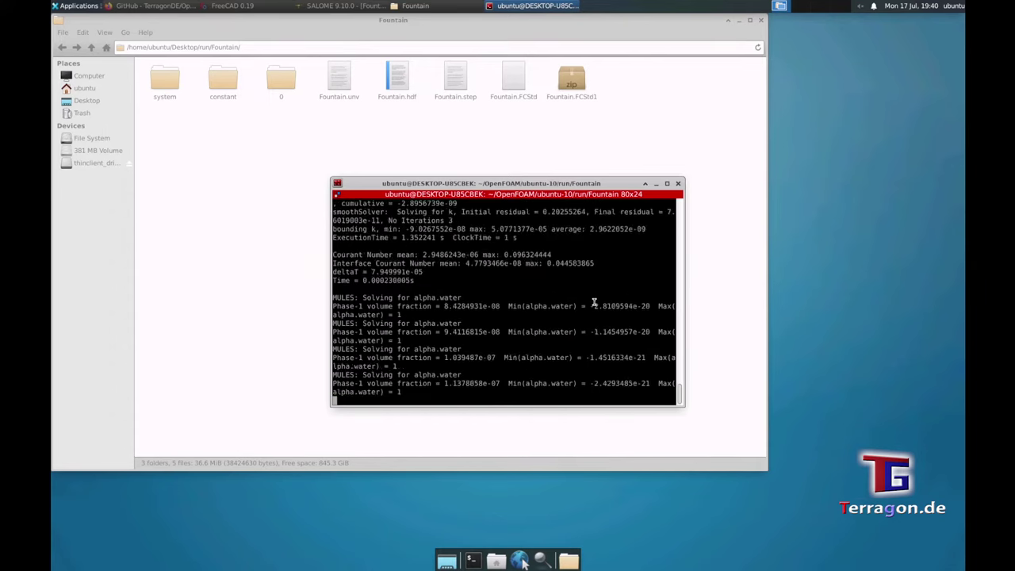
{"action": "left_click_drag", "start_coordinate": [688, 346], "coordinate": [901, 346]}
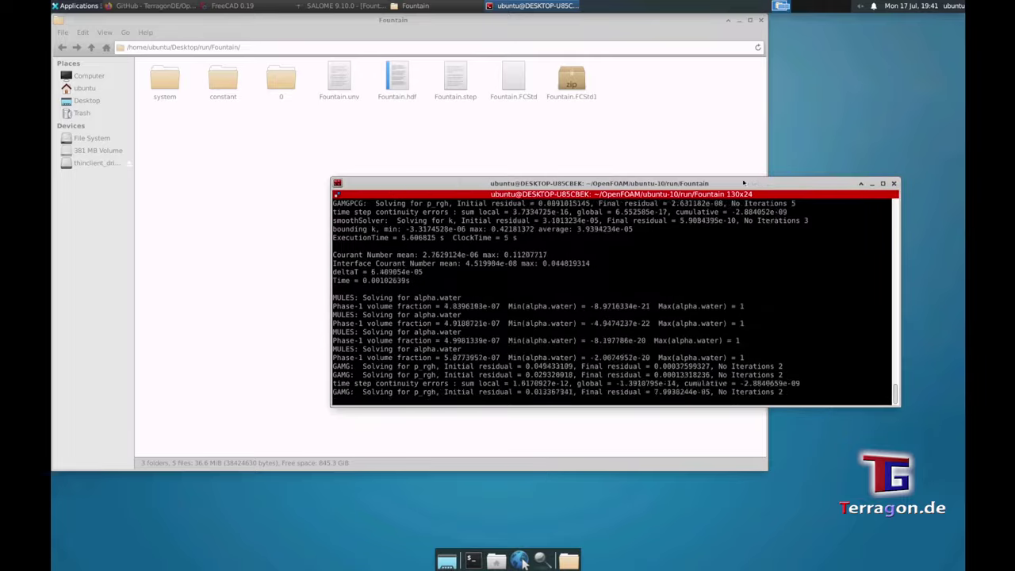
Step: Glance at controlDict, close the editor, and stop the running solver with Ctrl+C
{"action": "left_click_drag", "start_coordinate": [742, 180], "coordinate": [776, 261]}
{"action": "double_click", "coordinate": [165, 80]}
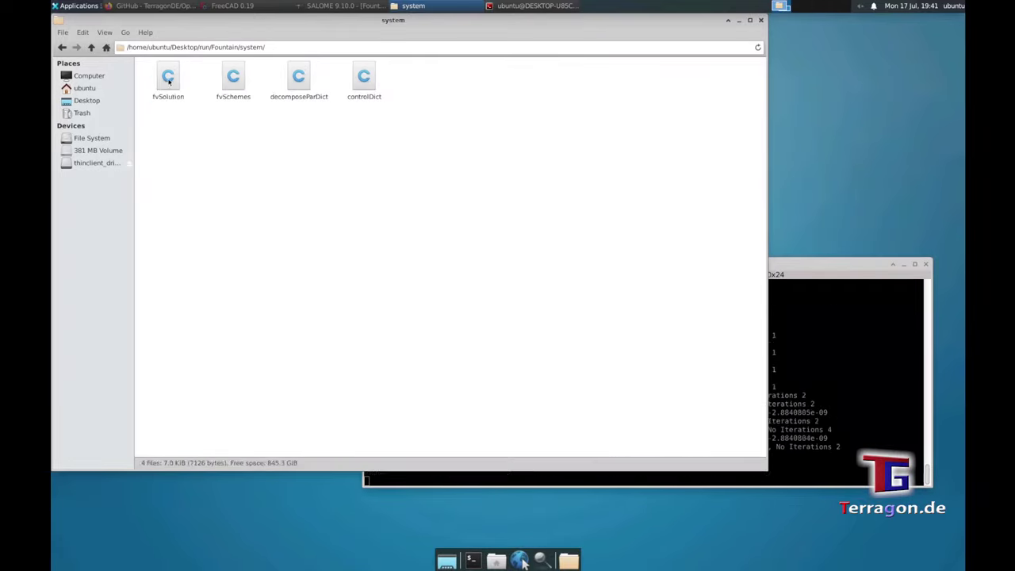
{"action": "left_click", "coordinate": [168, 80]}
{"action": "double_click", "coordinate": [362, 79]}
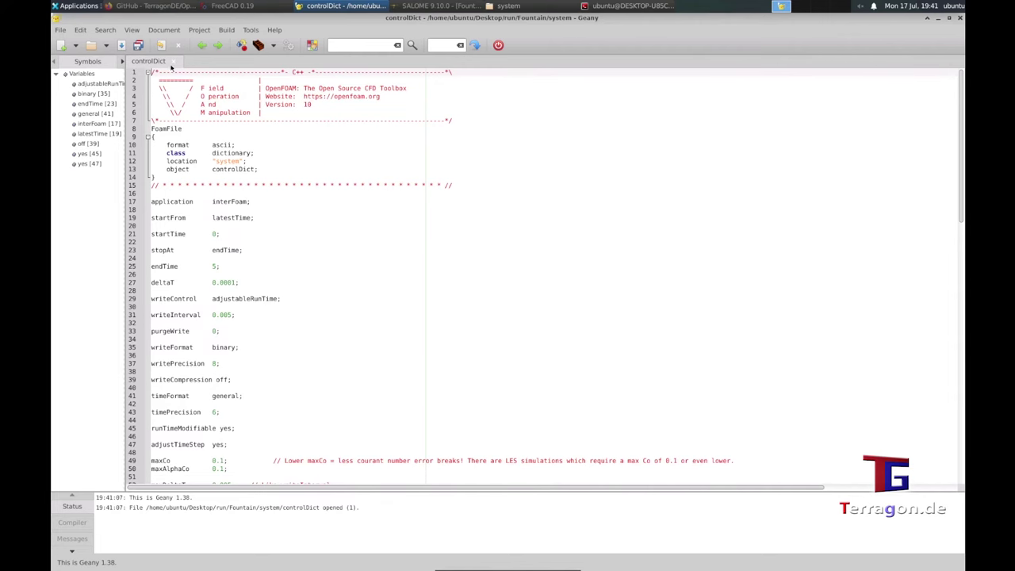
{"action": "left_click", "coordinate": [175, 62]}
{"action": "left_click", "coordinate": [960, 18]}
{"action": "left_click", "coordinate": [805, 341]}
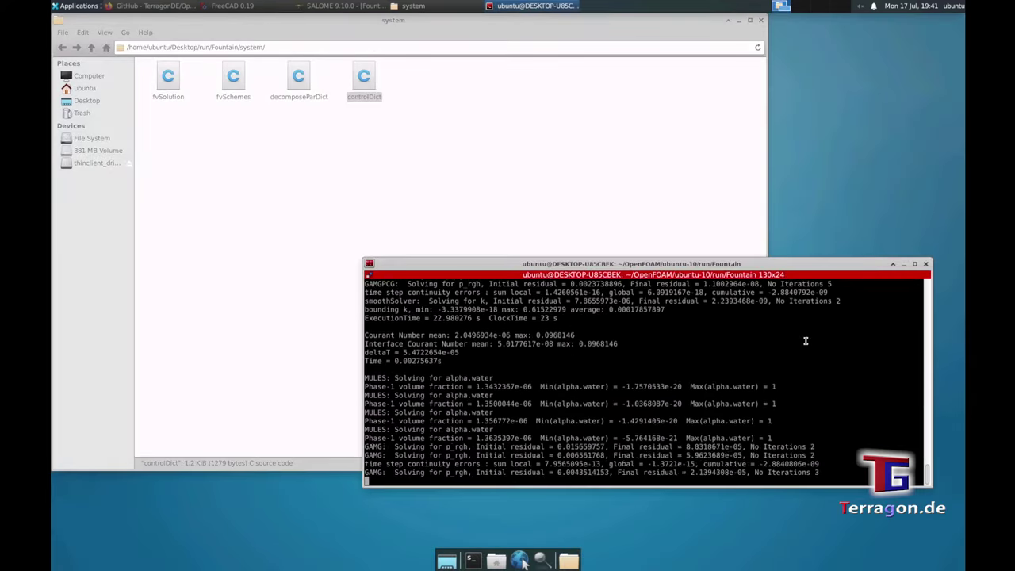
{"action": "key", "text": "ctrl+c"}
Step: Change the inlet velocity in the 0/U file from 0.3 to 1.0 and save it
{"action": "left_click", "coordinate": [476, 198]}
{"action": "left_click", "coordinate": [91, 46]}
{"action": "left_click", "coordinate": [269, 78]}
{"action": "double_click", "coordinate": [268, 78]}
{"action": "double_click", "coordinate": [159, 77]}
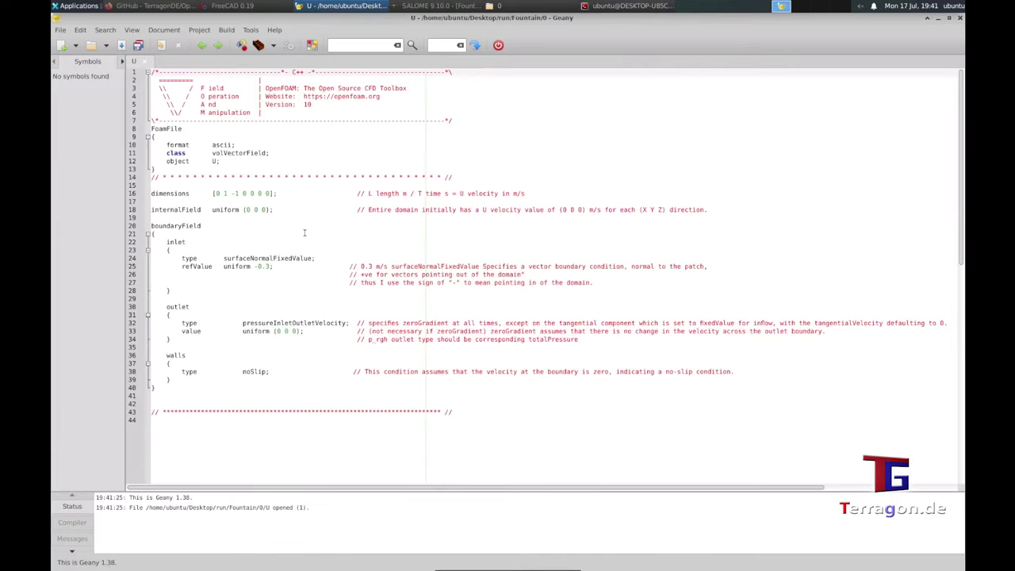
{"action": "left_click_drag", "start_coordinate": [258, 267], "coordinate": [270, 268]}
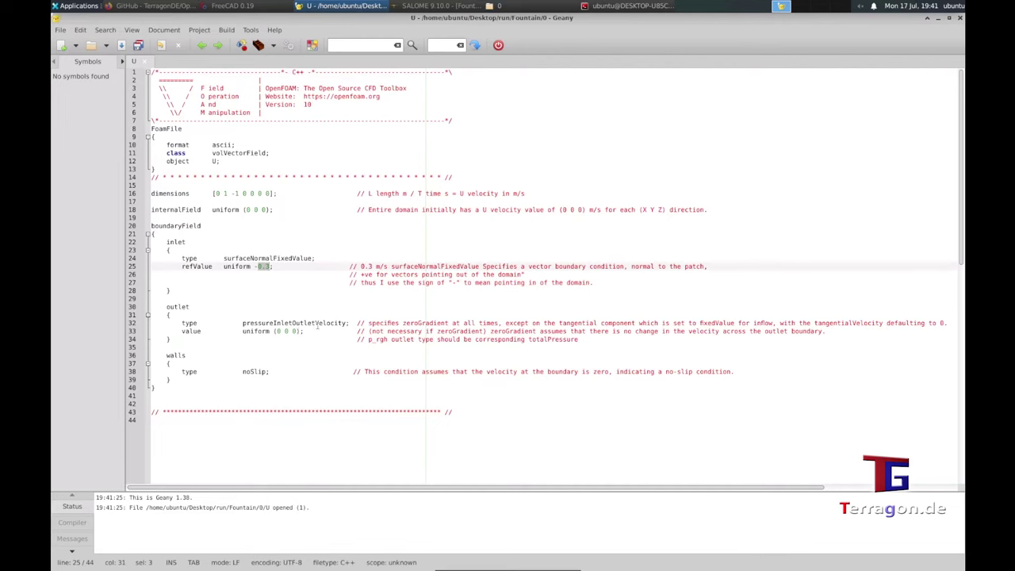
{"action": "type", "text": "1.0"}
{"action": "left_click", "coordinate": [121, 44]}
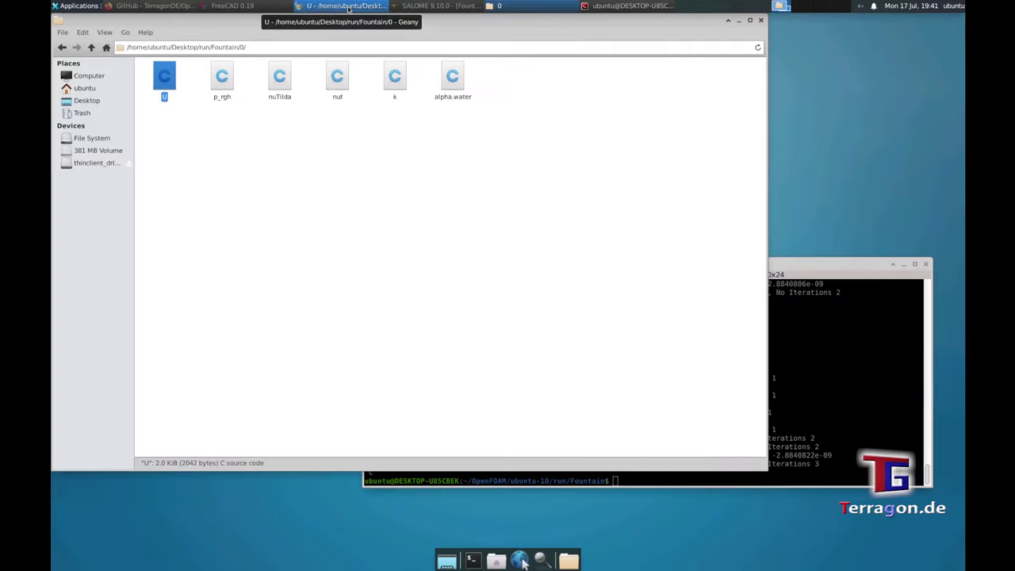
Step: Change controlDict's deltaT from 0.0001 to 0.001 and save the file
{"action": "key", "text": "alt+Tab"}
{"action": "left_click", "coordinate": [91, 47]}
{"action": "double_click", "coordinate": [223, 79]}
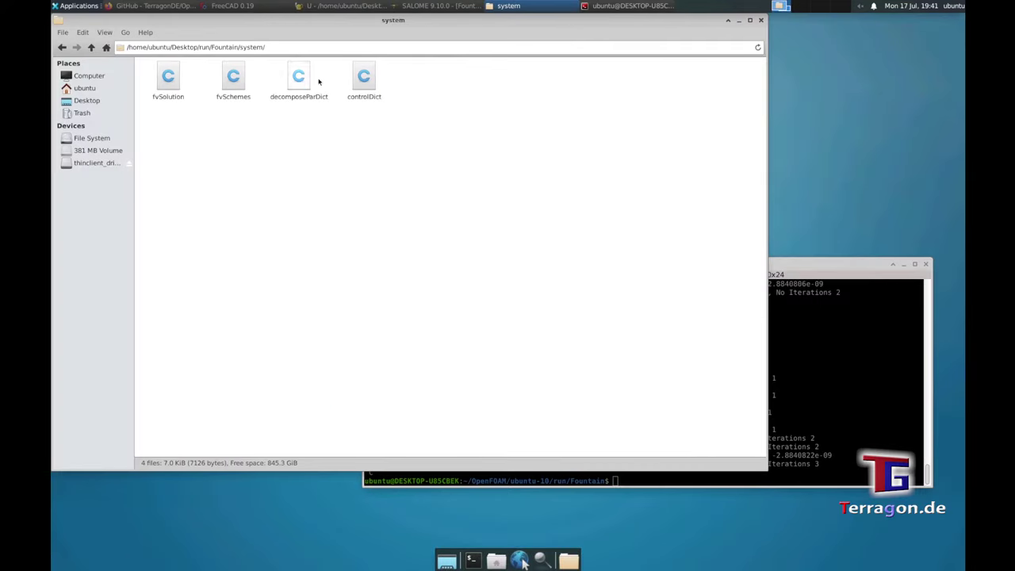
{"action": "double_click", "coordinate": [230, 79]}
{"action": "left_click", "coordinate": [233, 282]}
{"action": "key", "text": "BackSpace"}
{"action": "left_click", "coordinate": [232, 330]}
{"action": "key", "text": "ctrl+s"}
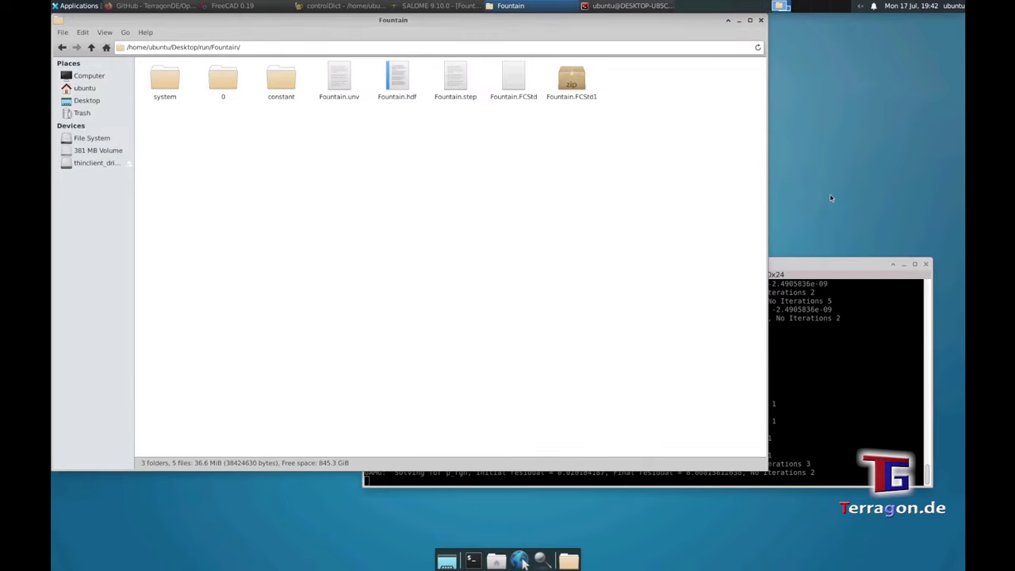
Step: Nudge the solver terminal down and right, then bring the controlDict editor forward
{"action": "left_click", "coordinate": [833, 264]}
{"action": "left_click_drag", "start_coordinate": [833, 264], "coordinate": [848, 287]}
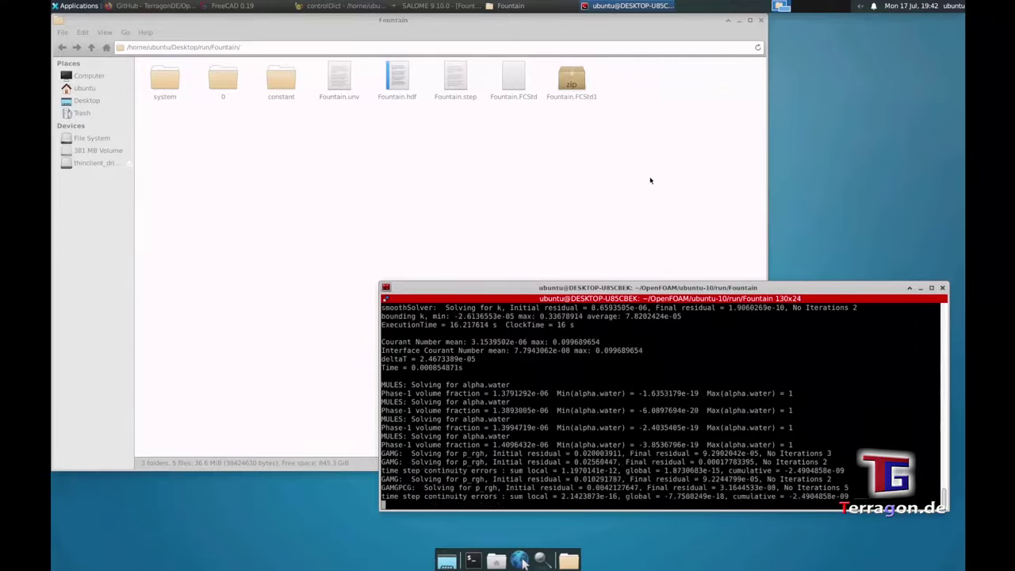
{"action": "left_click", "coordinate": [321, 6]}
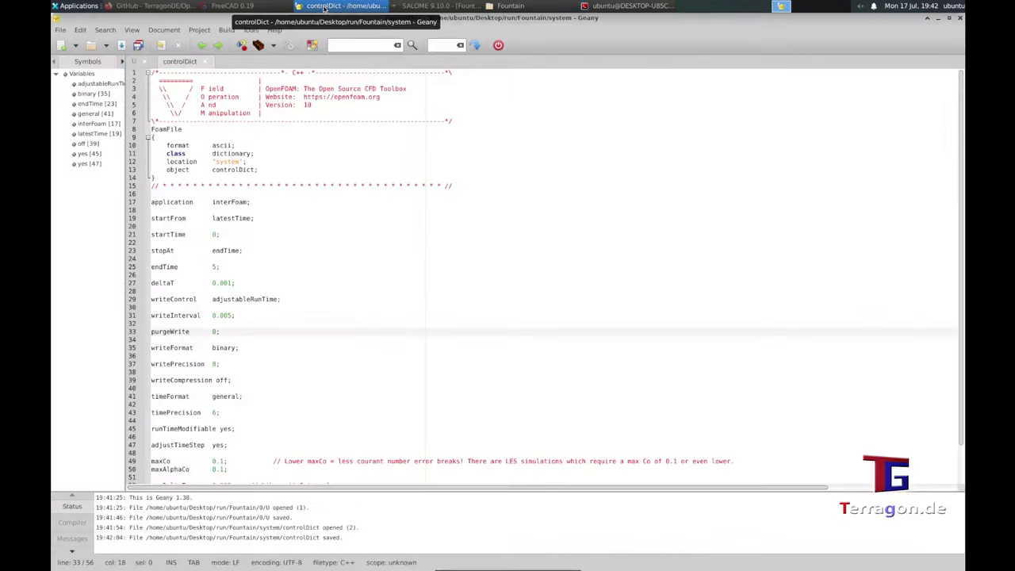
Step: Stop the running solver and run decomposePar to split the case into processor folders
{"action": "left_click", "coordinate": [324, 6]}
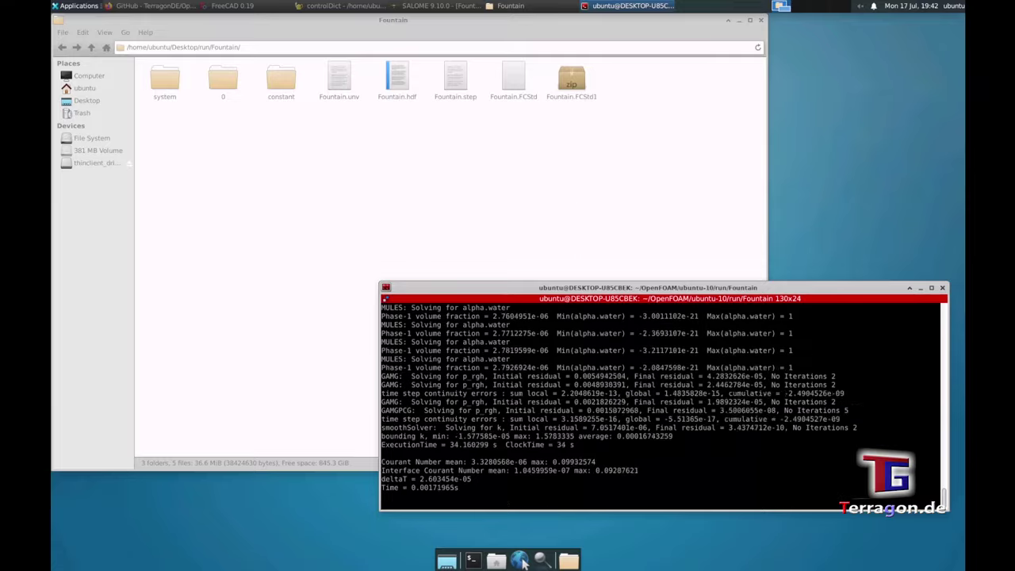
{"action": "left_click", "coordinate": [396, 212]}
{"action": "left_click", "coordinate": [832, 285]}
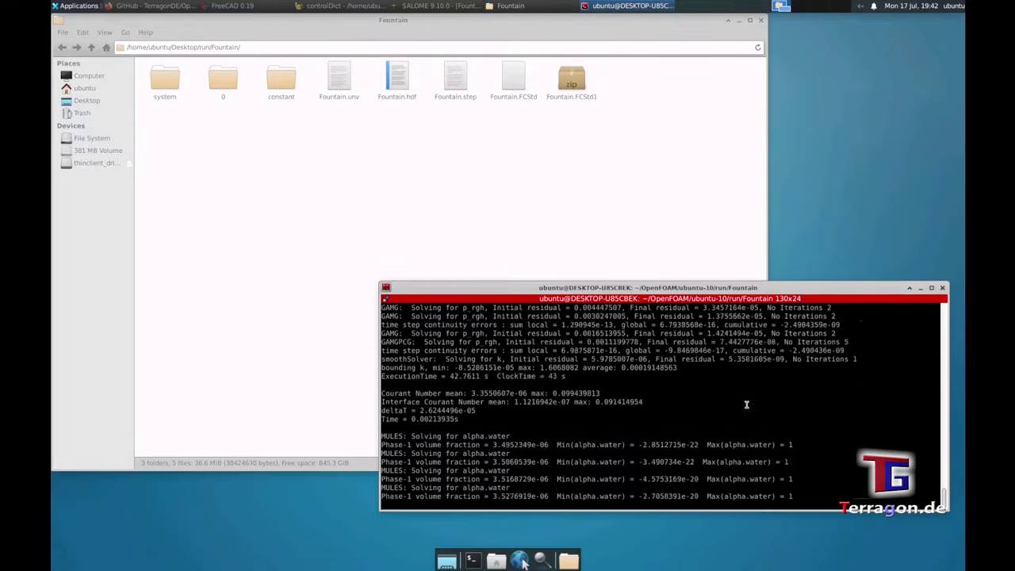
{"action": "key", "text": "ctrl+c"}
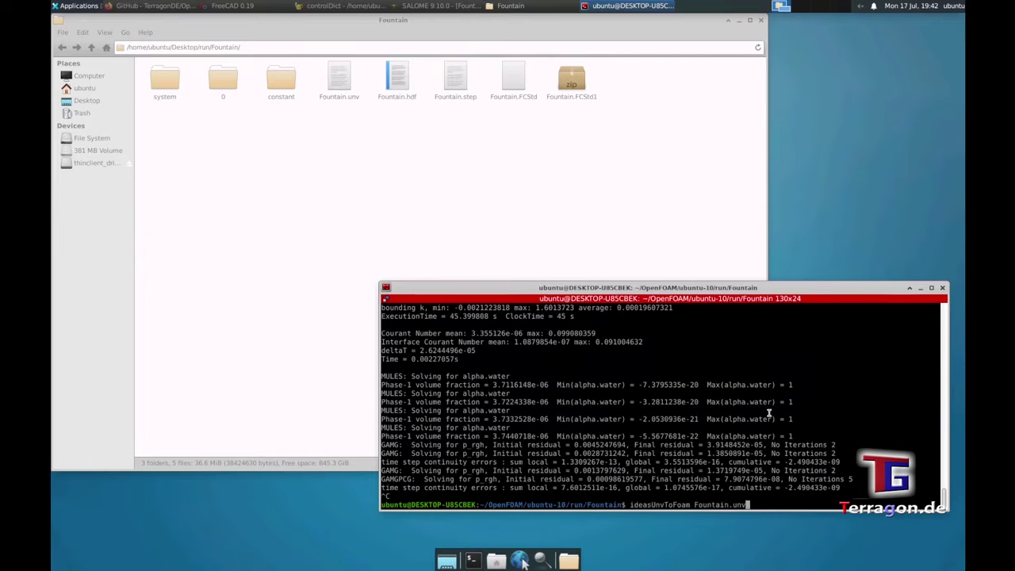
{"action": "type", "text": "decomposePar"}
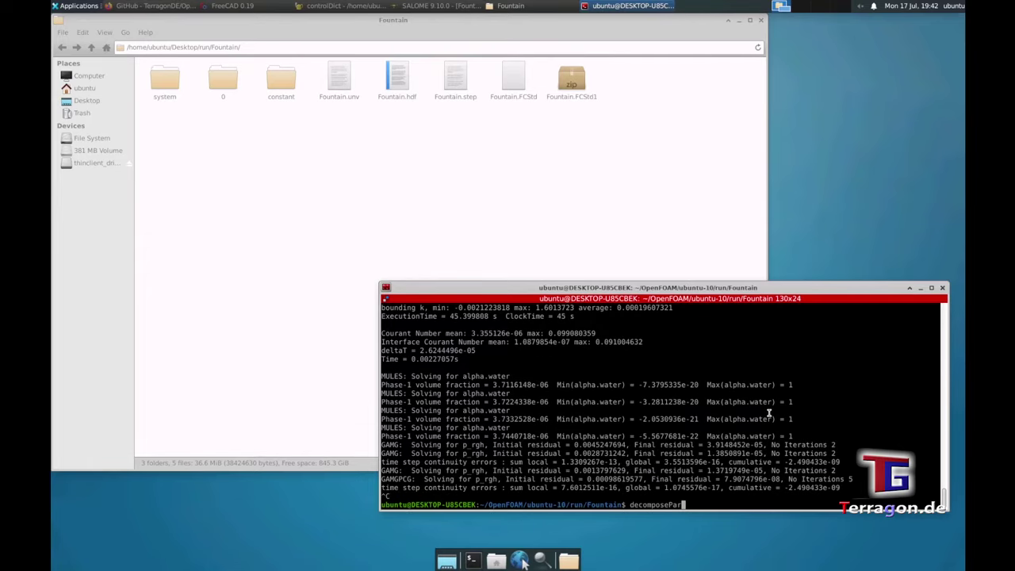
{"action": "key", "text": "Return"}
Step: Open a new terminal in the Fountain folder and launch paraFoam
{"action": "right_click", "coordinate": [480, 210]}
{"action": "left_click", "coordinate": [521, 257]}
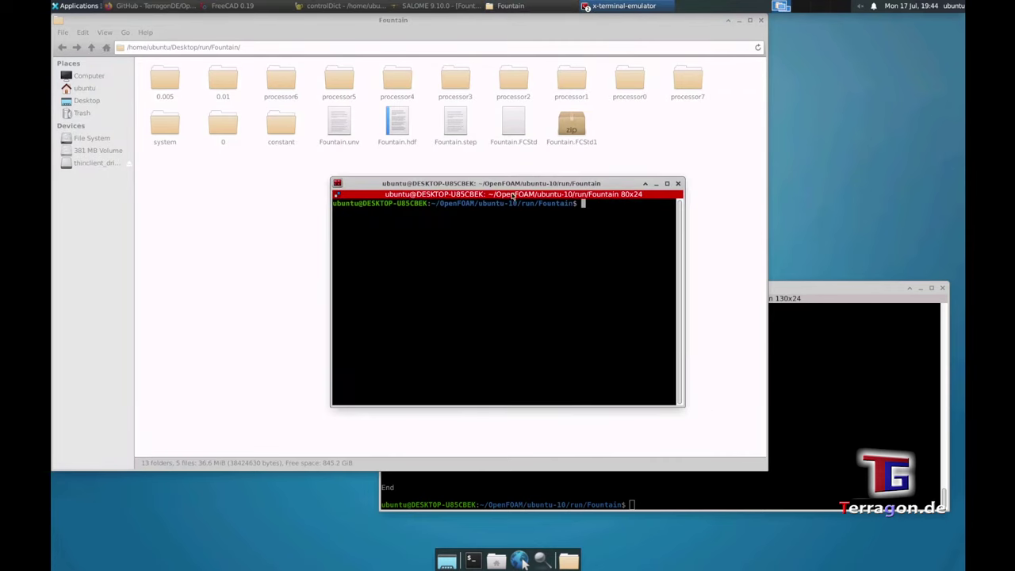
{"action": "left_click_drag", "start_coordinate": [523, 184], "coordinate": [266, 318]}
{"action": "type", "text": "paraFoa"}
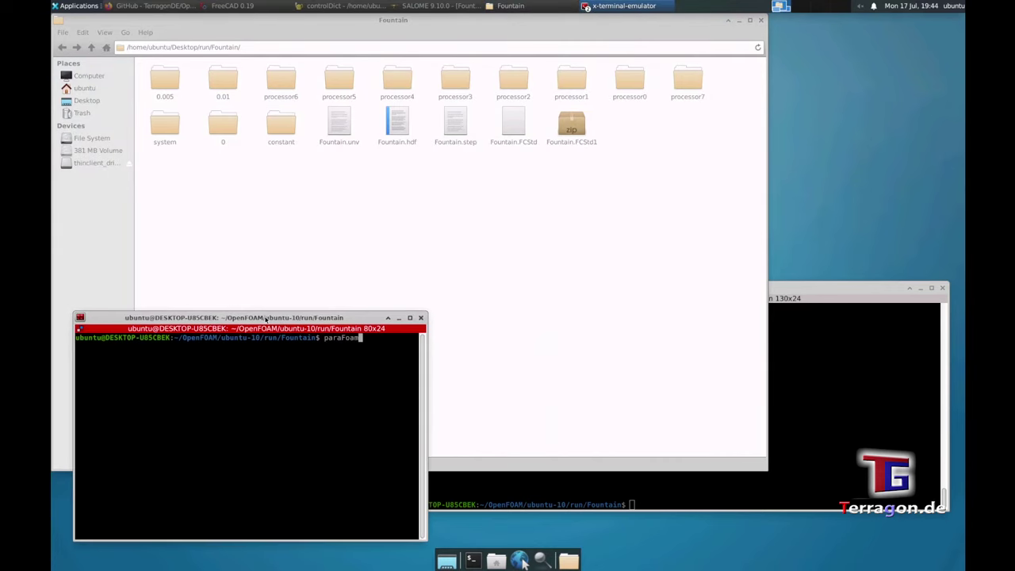
{"action": "type", "text": "m"}
{"action": "key", "text": "Return"}
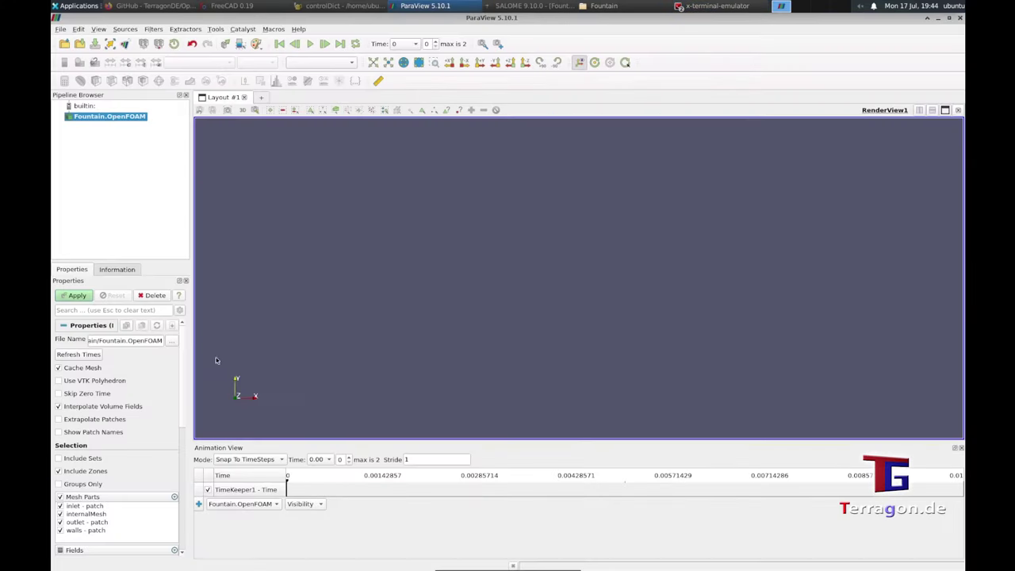
Step: Apply the Fountain mesh, colour it by alpha.water, and show it as Wireframe
{"action": "left_click", "coordinate": [75, 296]}
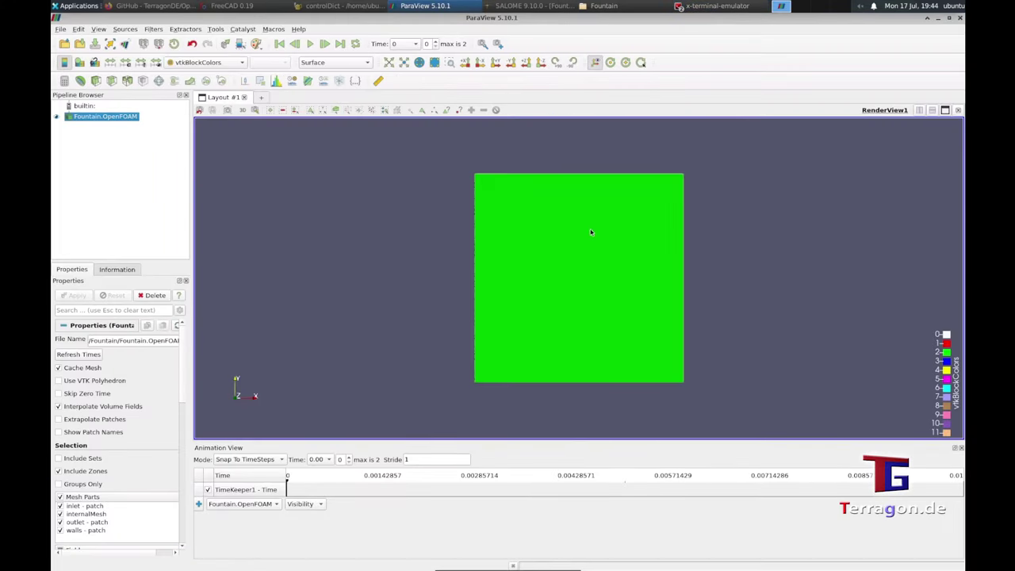
{"action": "mouse_move", "coordinate": [569, 317]}
{"action": "left_mouse_down"}
{"action": "mouse_move", "coordinate": [603, 278]}
{"action": "mouse_move", "coordinate": [556, 238]}
{"action": "mouse_move", "coordinate": [587, 301]}
{"action": "mouse_move", "coordinate": [571, 317]}
{"action": "left_mouse_up"}
{"action": "left_click", "coordinate": [208, 62]}
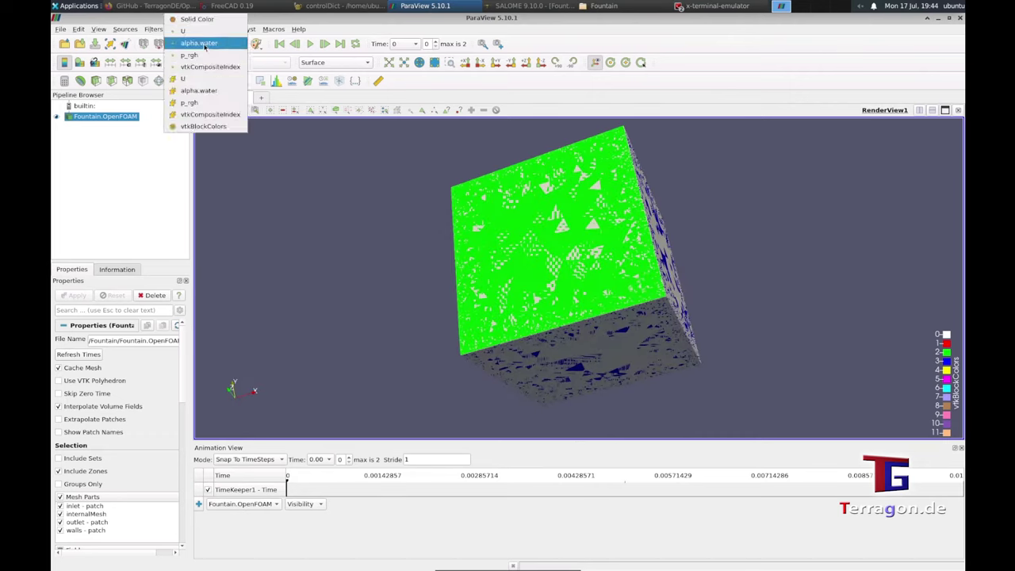
{"action": "left_click", "coordinate": [204, 42]}
{"action": "left_click", "coordinate": [330, 62]}
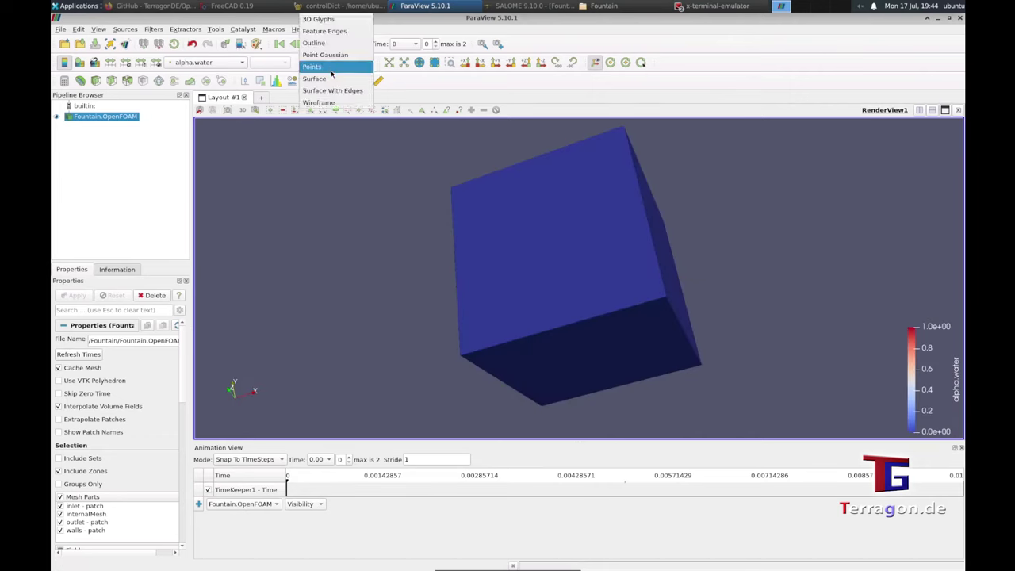
{"action": "left_click", "coordinate": [331, 102]}
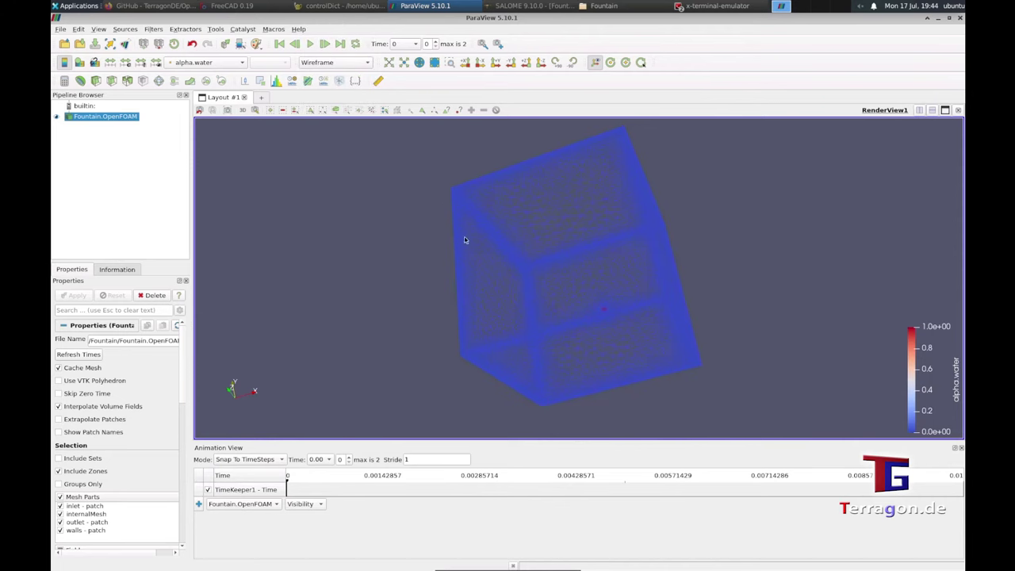
Step: Rotate and zoom the view to centre the red inlet droplet
{"action": "left_click_drag", "start_coordinate": [597, 284], "coordinate": [568, 231]}
{"action": "scroll", "coordinate": [648, 369], "scroll_direction": "up", "scroll_amount": 5}
{"action": "left_click_drag", "start_coordinate": [595, 326], "coordinate": [703, 372]}
{"action": "scroll", "coordinate": [703, 372], "scroll_direction": "up", "scroll_amount": 4}
{"action": "left_click_drag", "start_coordinate": [648, 325], "coordinate": [566, 227]}
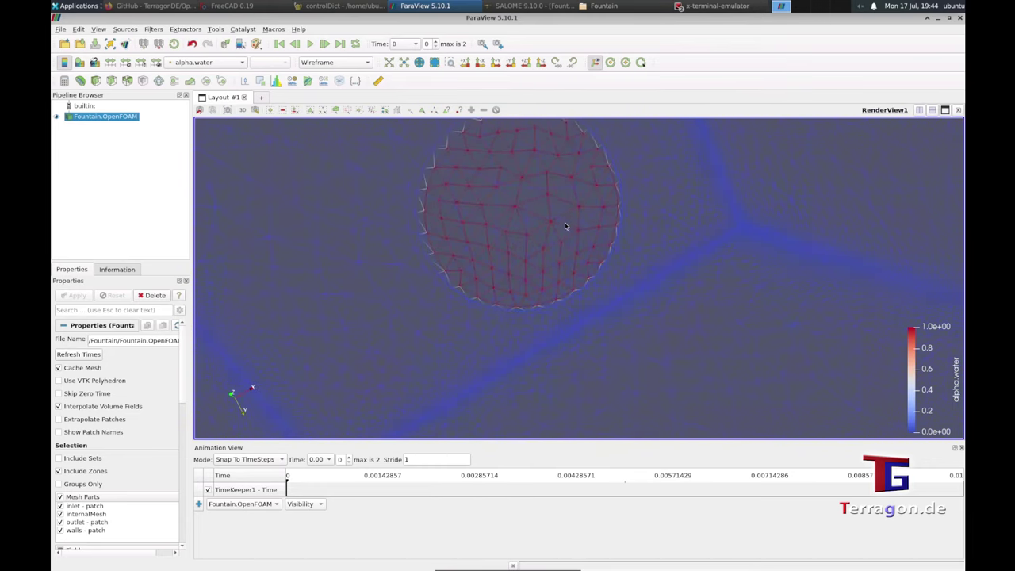
Step: Advance to time 0.01, inspect the inlet droplet up close, then minimise ParaView
{"action": "left_click", "coordinate": [310, 44]}
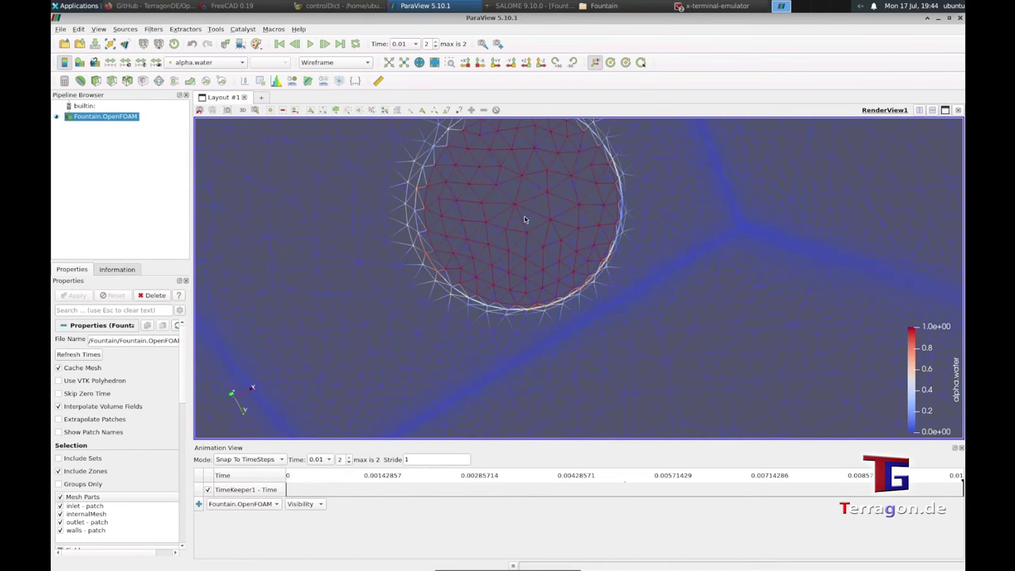
{"action": "scroll", "coordinate": [525, 216], "scroll_direction": "down", "scroll_amount": 10}
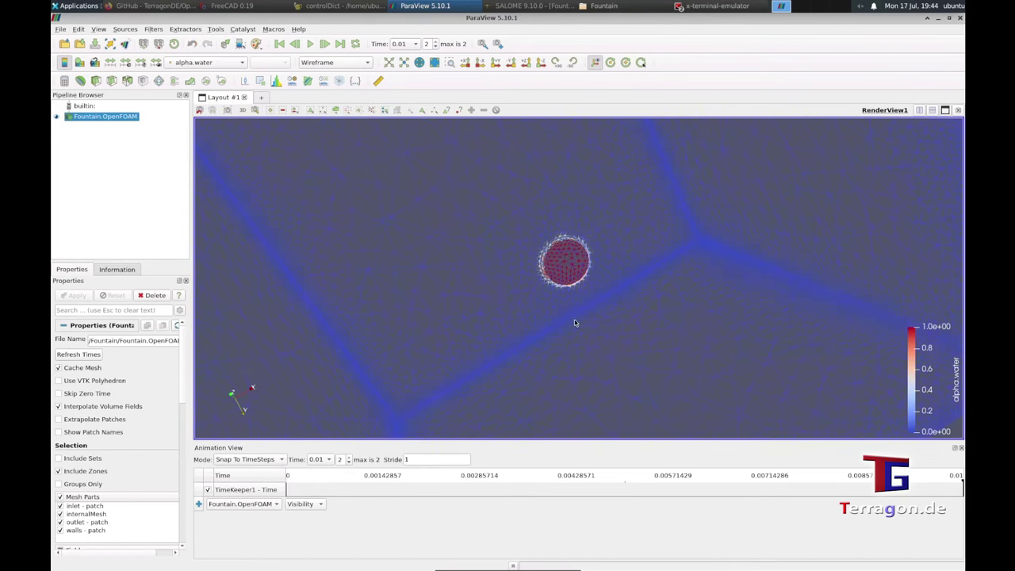
{"action": "left_click_drag", "start_coordinate": [555, 309], "coordinate": [452, 116]}
{"action": "left_click_drag", "start_coordinate": [602, 385], "coordinate": [541, 394]}
{"action": "scroll", "coordinate": [579, 396], "scroll_direction": "down", "scroll_amount": 5}
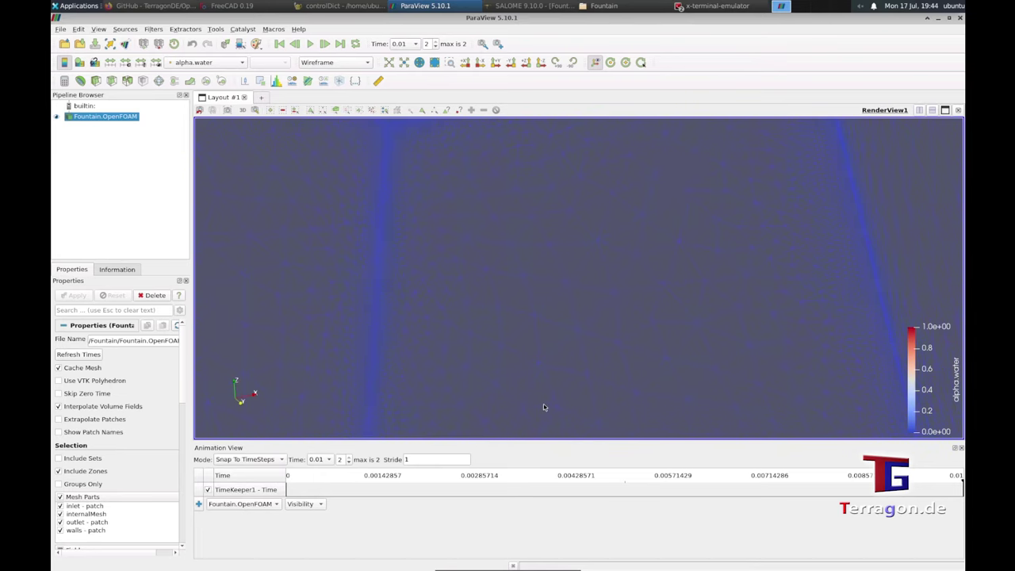
{"action": "middle_click_drag", "start_coordinate": [534, 288], "coordinate": [537, 220]}
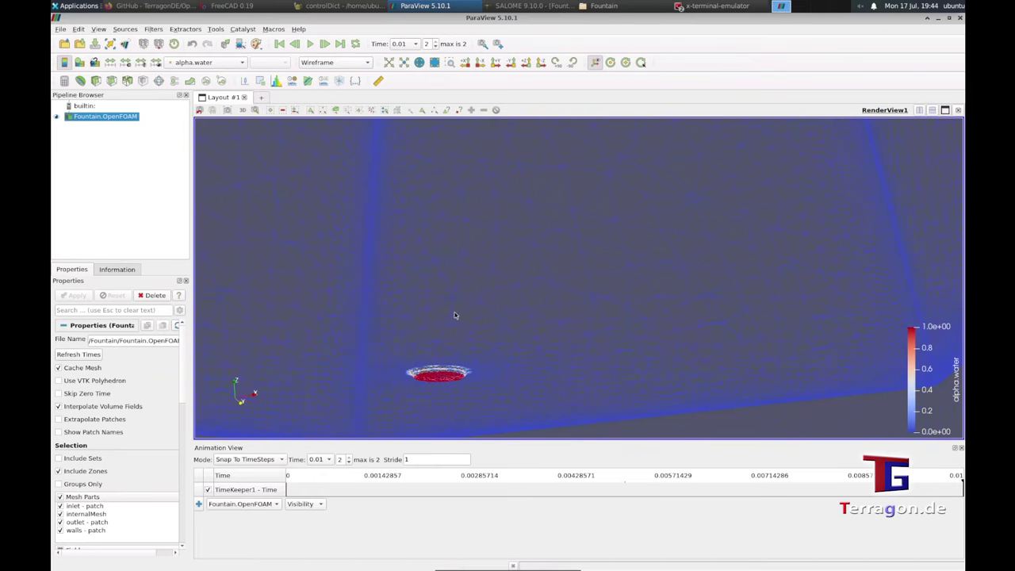
{"action": "mouse_move", "coordinate": [463, 307]}
{"action": "left_mouse_down"}
{"action": "mouse_move", "coordinate": [464, 328]}
{"action": "mouse_move", "coordinate": [463, 310]}
{"action": "left_mouse_up"}
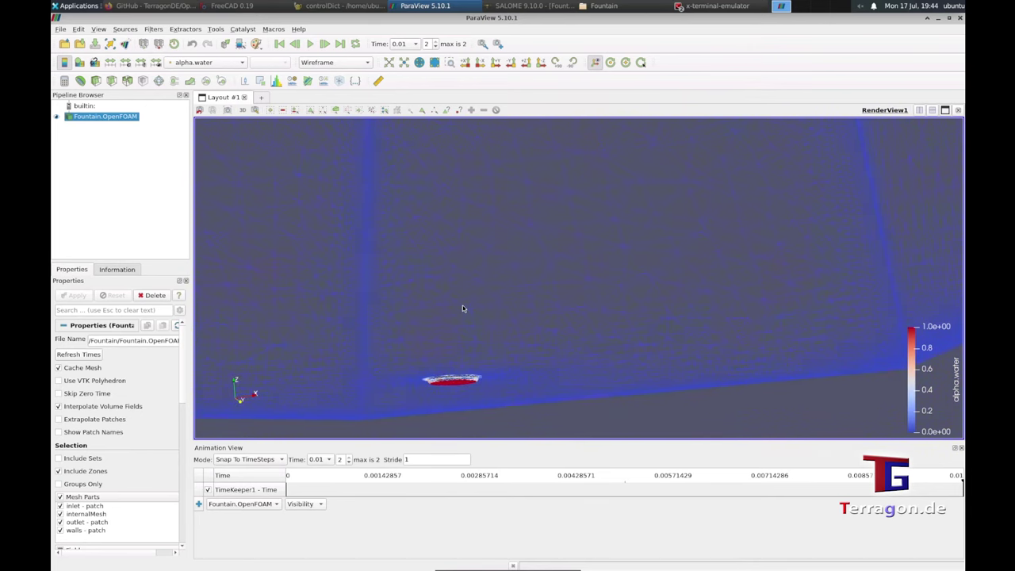
{"action": "left_click", "coordinate": [425, 6]}
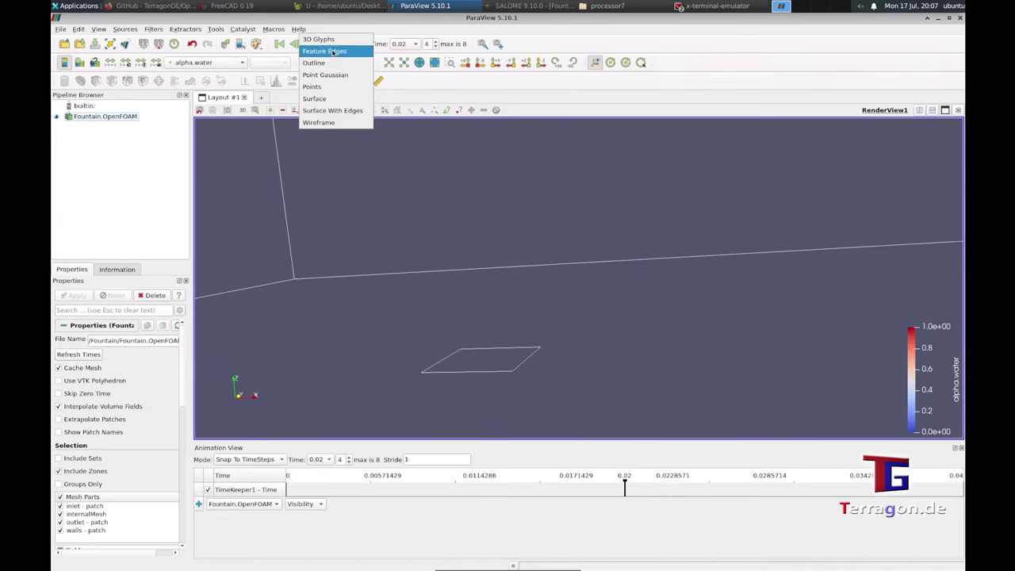
Step: Switch the Fountain representation through Feature Edges and 3D Glyphs to Point Gaussian
{"action": "left_click", "coordinate": [333, 52]}
{"action": "left_click", "coordinate": [334, 64]}
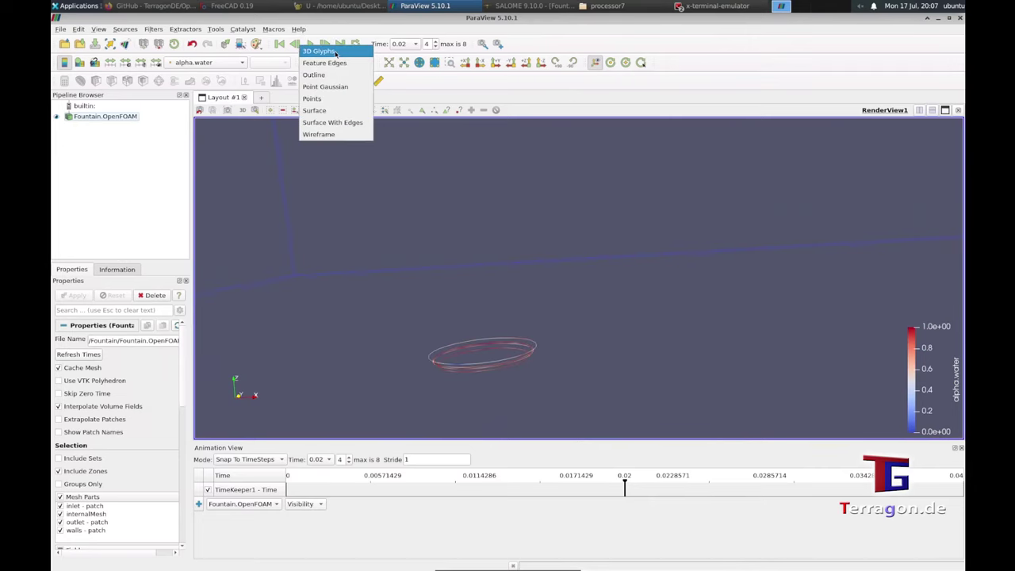
{"action": "left_click", "coordinate": [336, 52]}
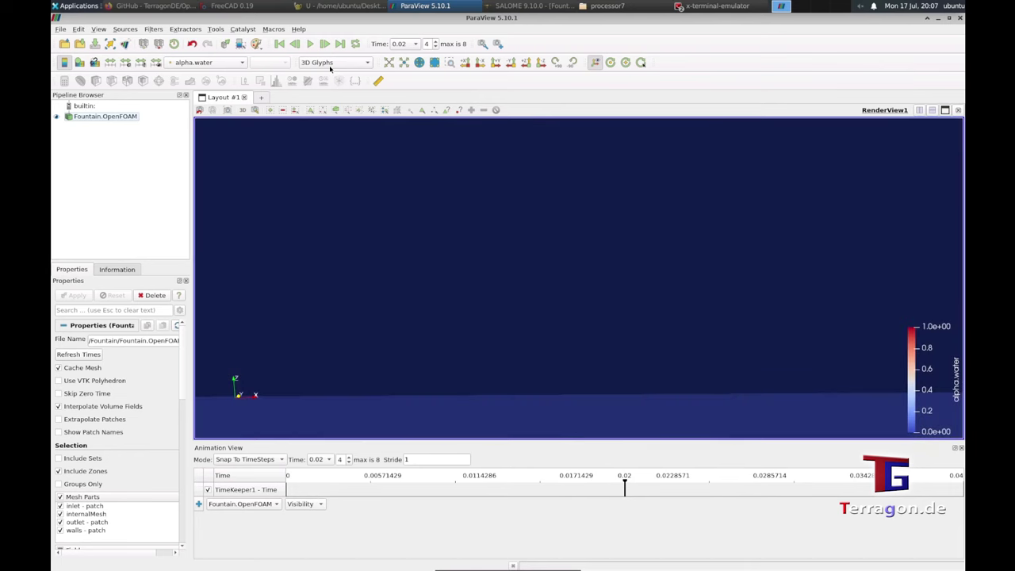
{"action": "left_click", "coordinate": [330, 66]}
{"action": "left_click", "coordinate": [341, 94]}
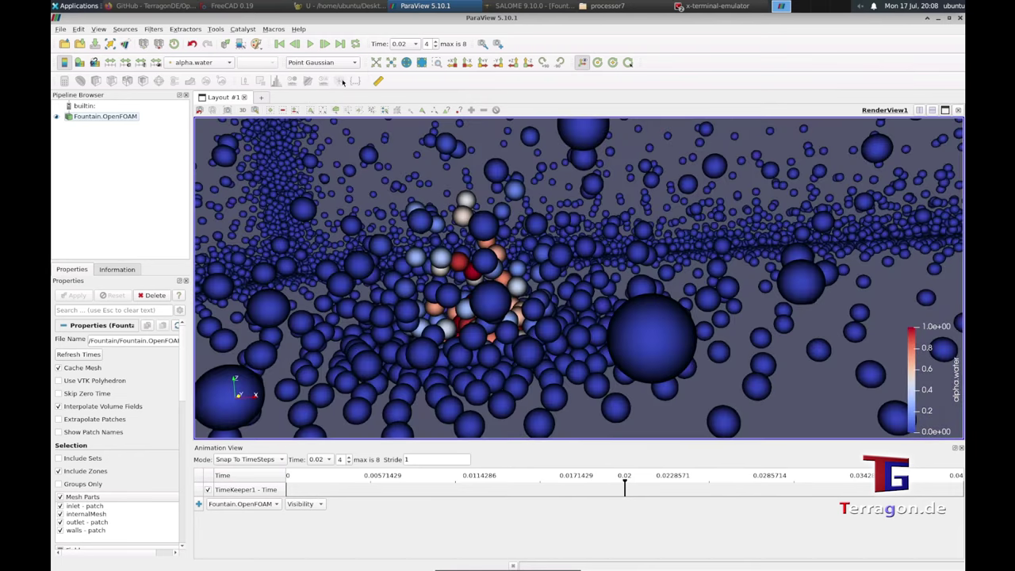
{"action": "scroll", "coordinate": [421, 235], "scroll_direction": "down", "scroll_amount": 5}
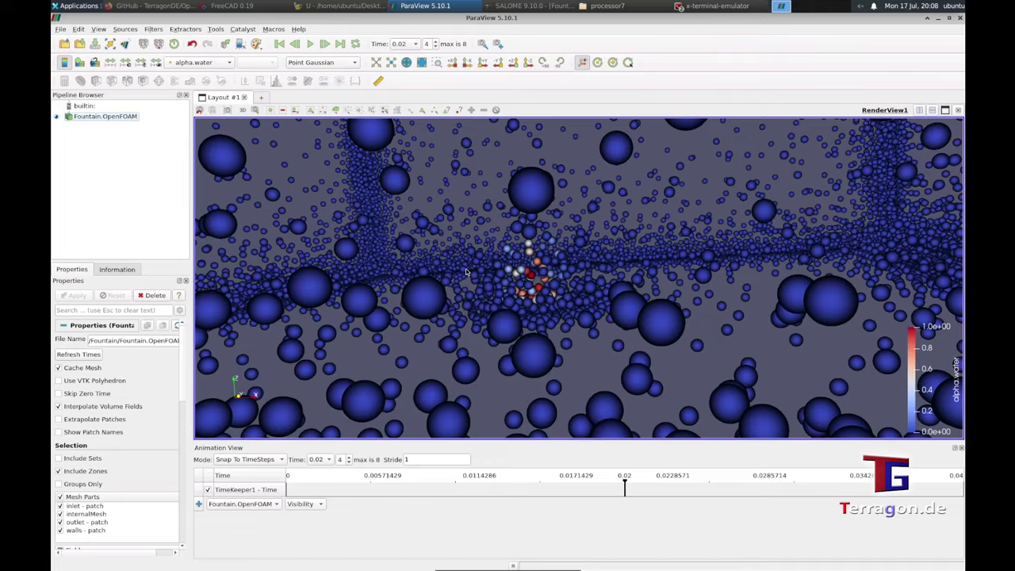
{"action": "scroll", "coordinate": [467, 272], "scroll_direction": "down", "scroll_amount": 5}
{"action": "scroll", "coordinate": [539, 249], "scroll_direction": "up", "scroll_amount": 6}
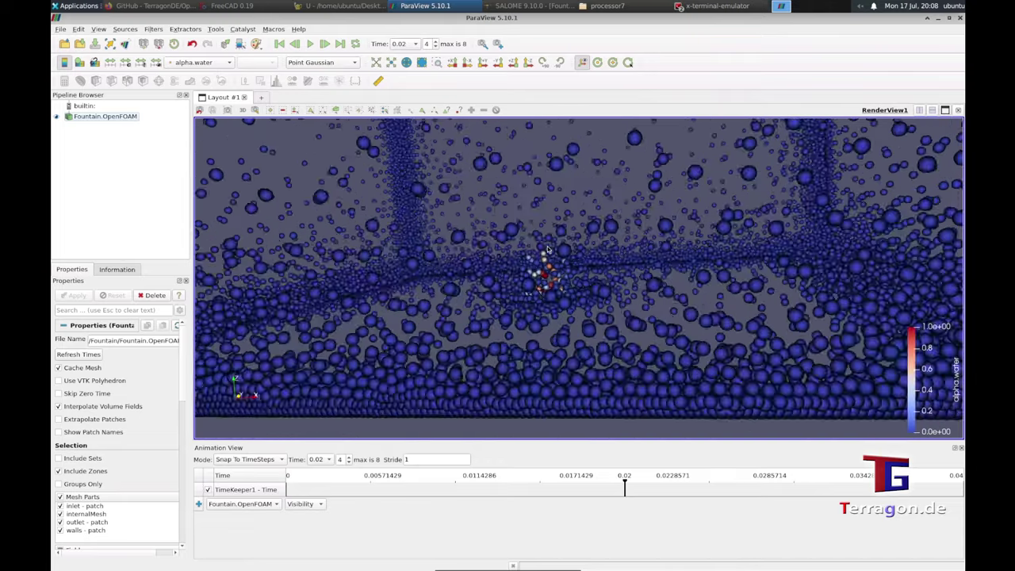
Step: Rewind to the first frame and play the animation through to time 0.04
{"action": "left_click", "coordinate": [279, 44]}
{"action": "left_click", "coordinate": [310, 45]}
{"action": "scroll", "coordinate": [426, 209], "scroll_direction": "down", "scroll_amount": 10}
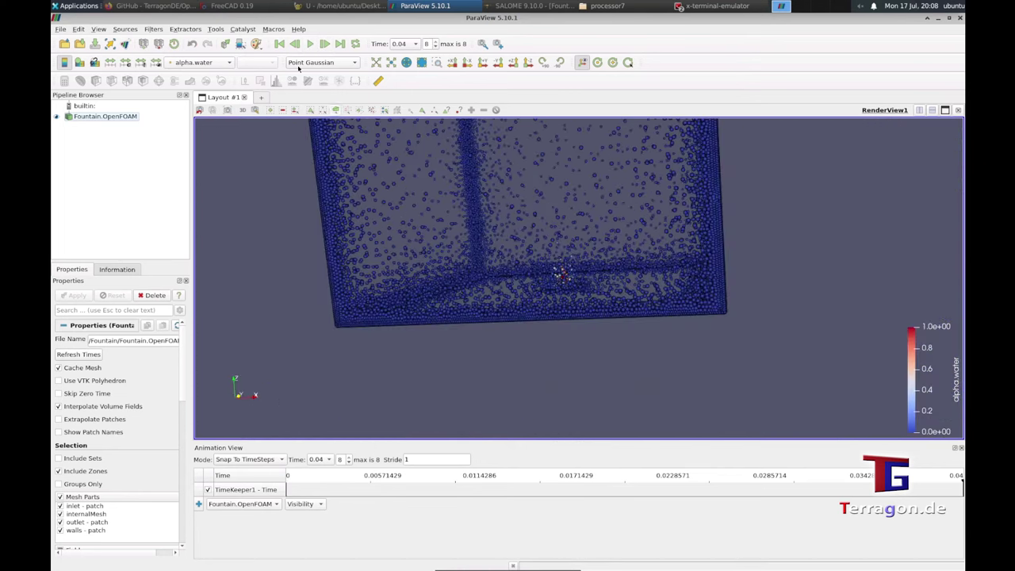
Step: Rewind to time 0 and hide the Animation View timeline panel
{"action": "left_click", "coordinate": [280, 44]}
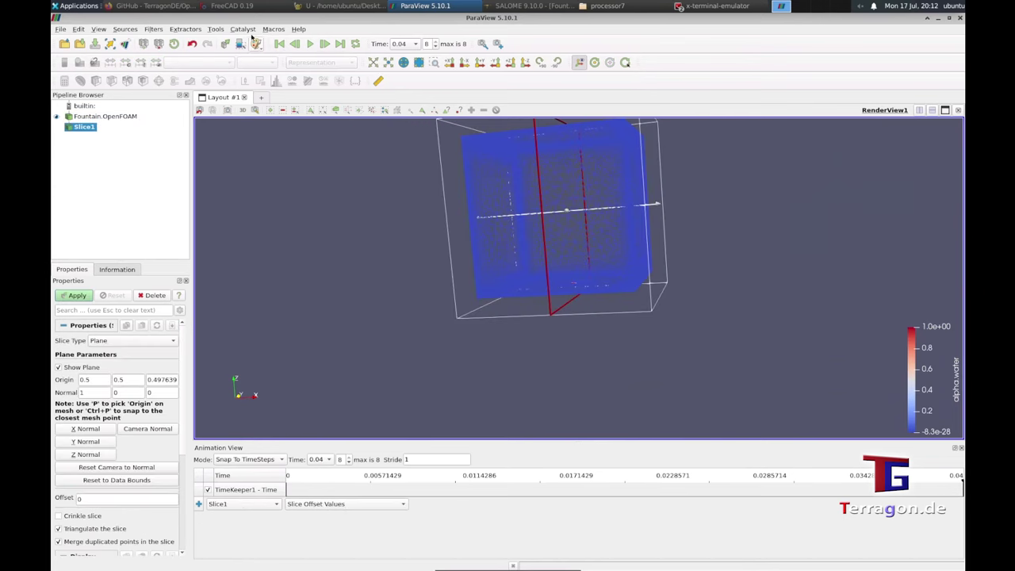
{"action": "left_click", "coordinate": [245, 30]}
{"action": "mouse_move", "coordinate": [99, 30]}
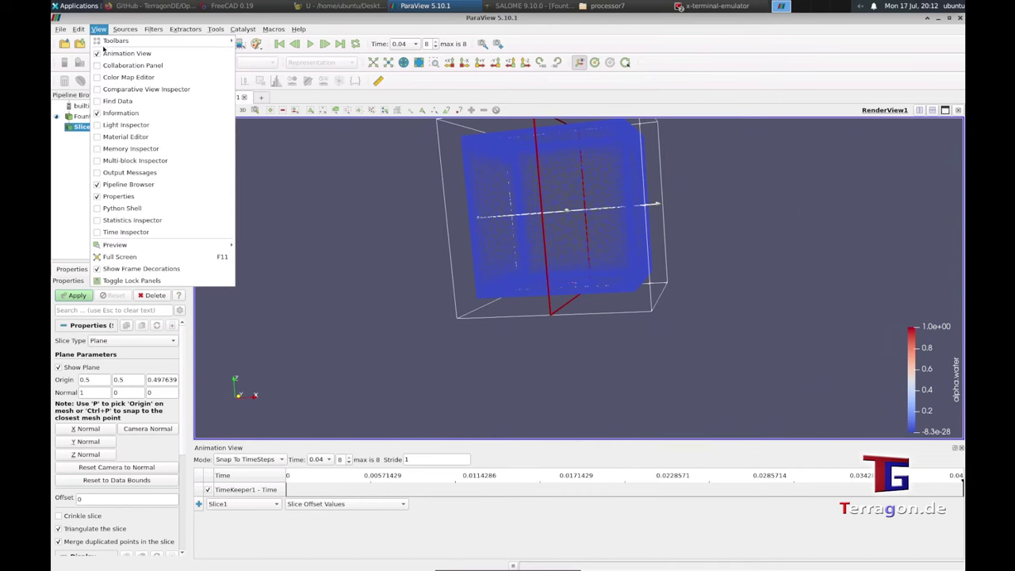
{"action": "left_click", "coordinate": [111, 54]}
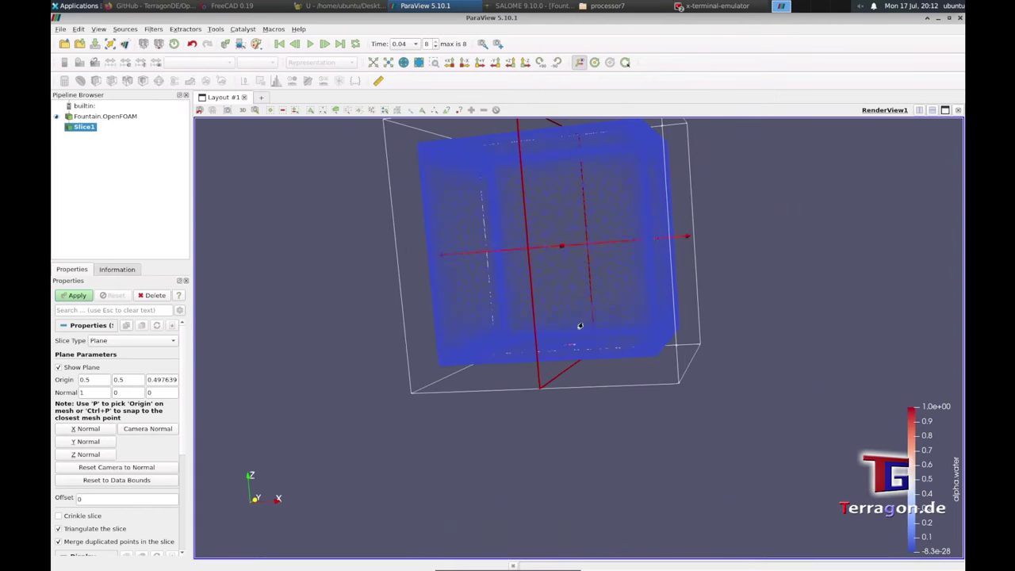
Step: Drag the slice plane along X to cut through the middle of the domain
{"action": "left_click_drag", "start_coordinate": [569, 336], "coordinate": [589, 349]}
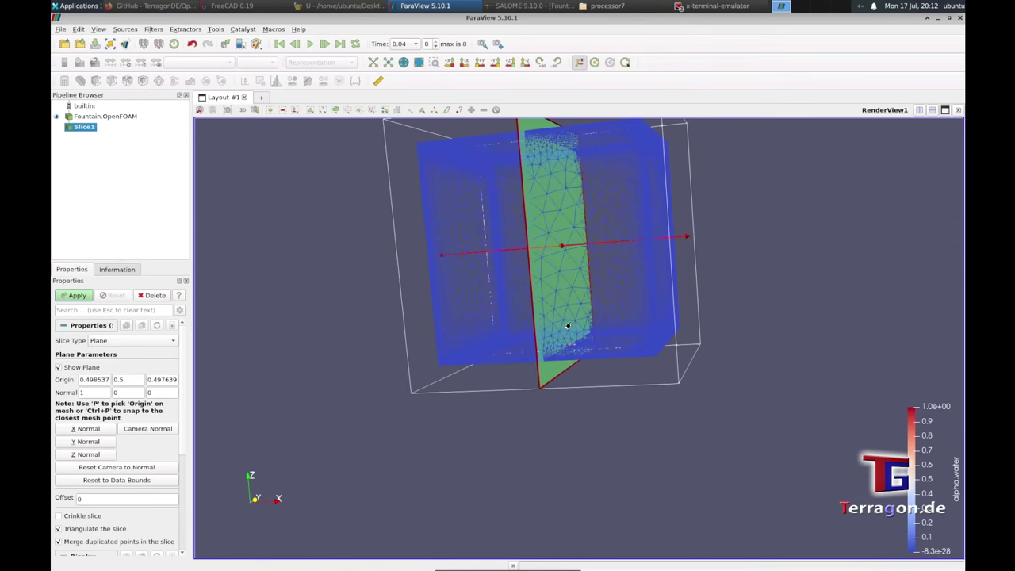
{"action": "scroll", "coordinate": [567, 324], "scroll_direction": "up", "scroll_amount": 10}
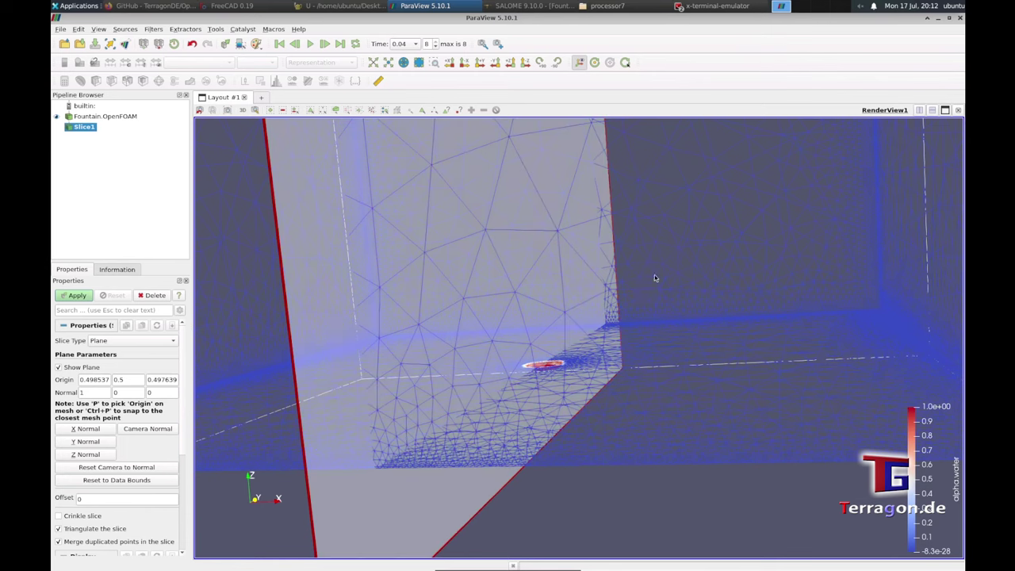
{"action": "scroll", "coordinate": [652, 276], "scroll_direction": "down", "scroll_amount": 8}
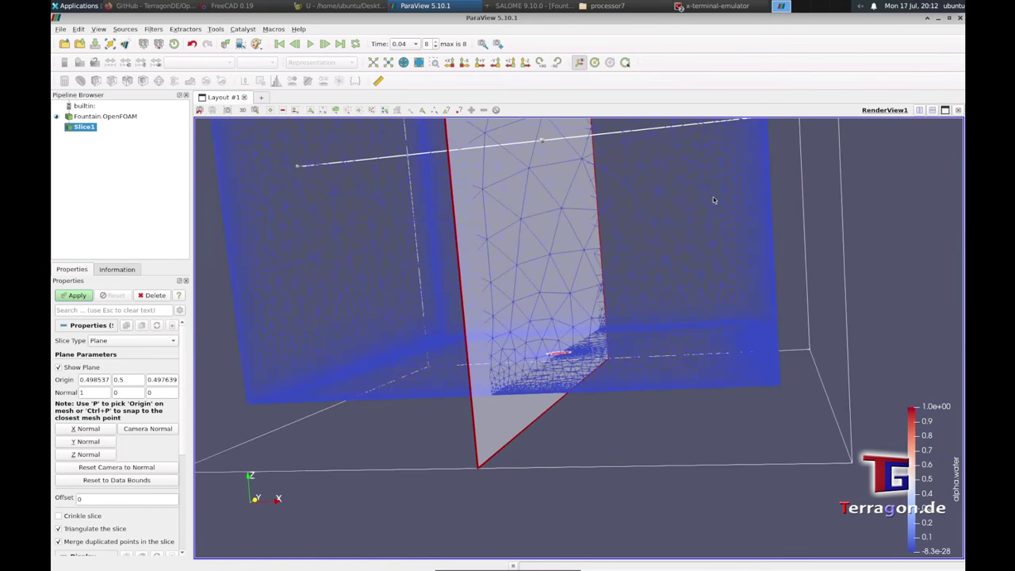